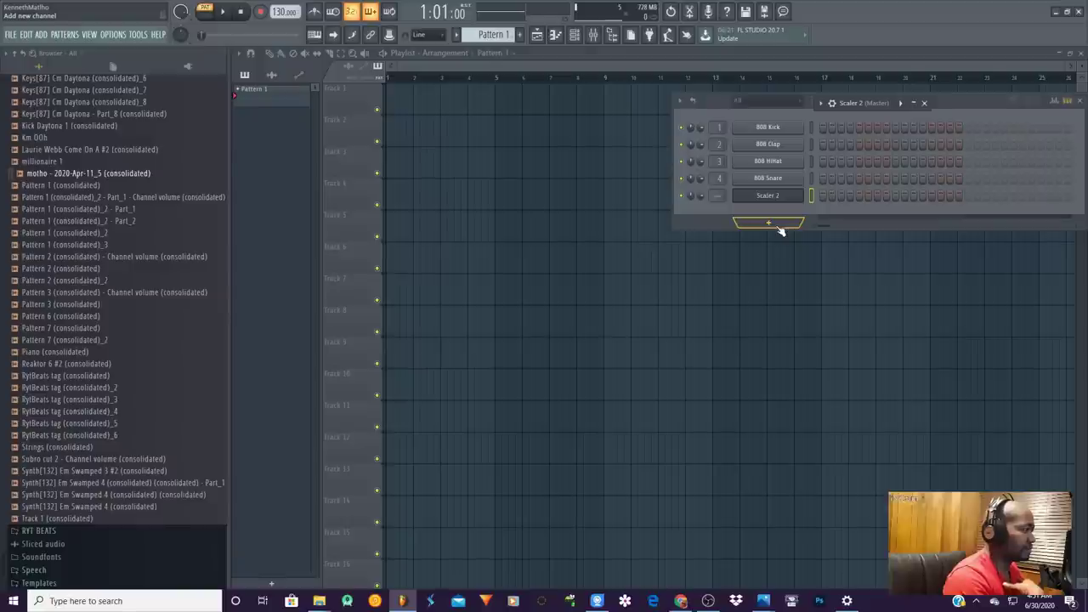
# Search the full generator plugin list for "sc" to locate Scaler 2, and close the list without adding a channel.
pyautogui.click(768, 224)
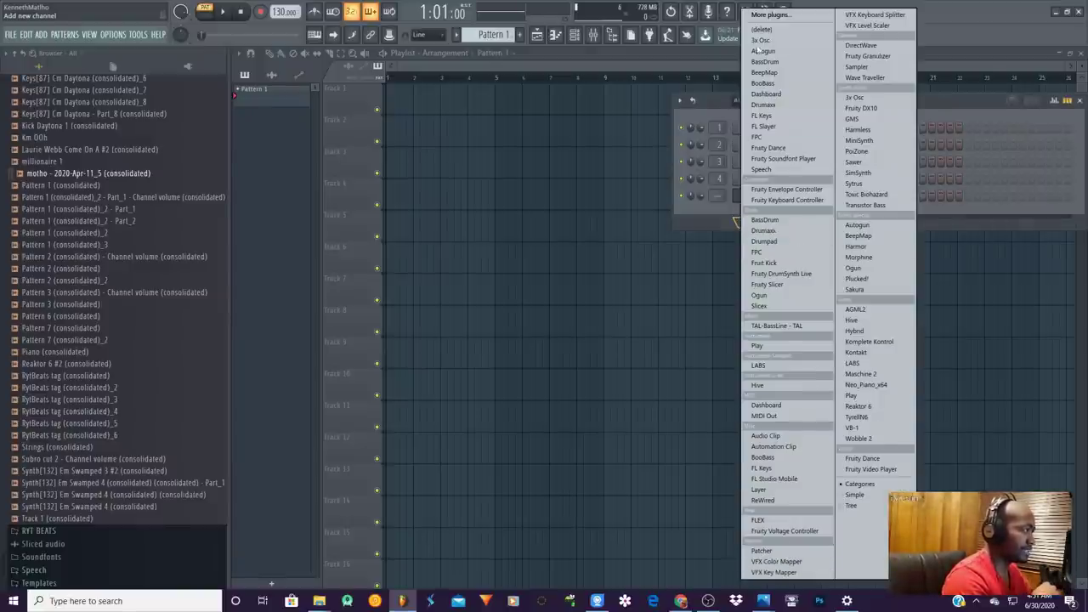
pyautogui.click(767, 16)
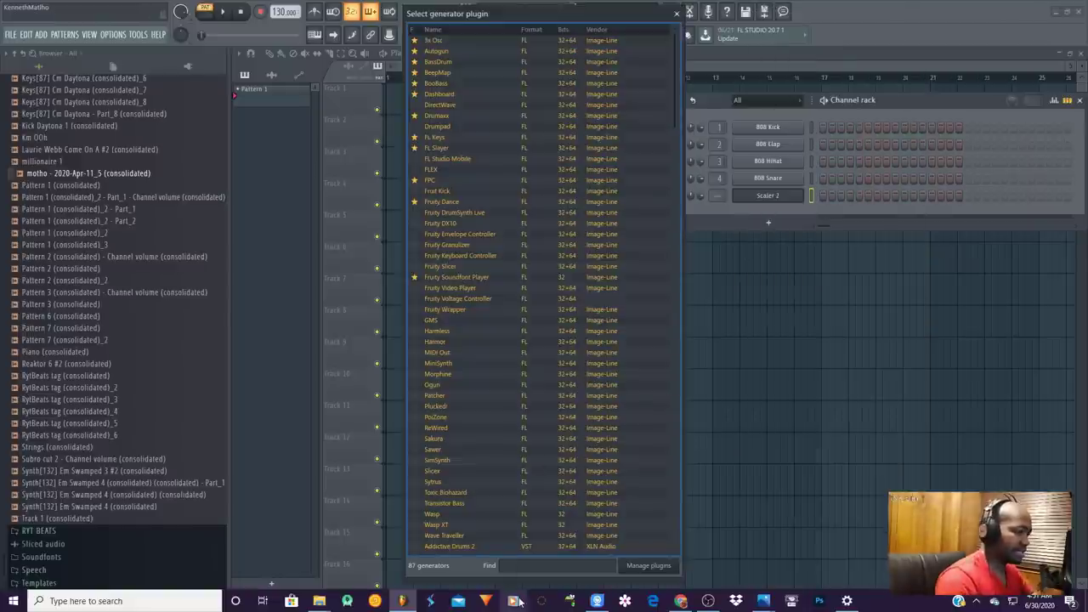
pyautogui.click(521, 565)
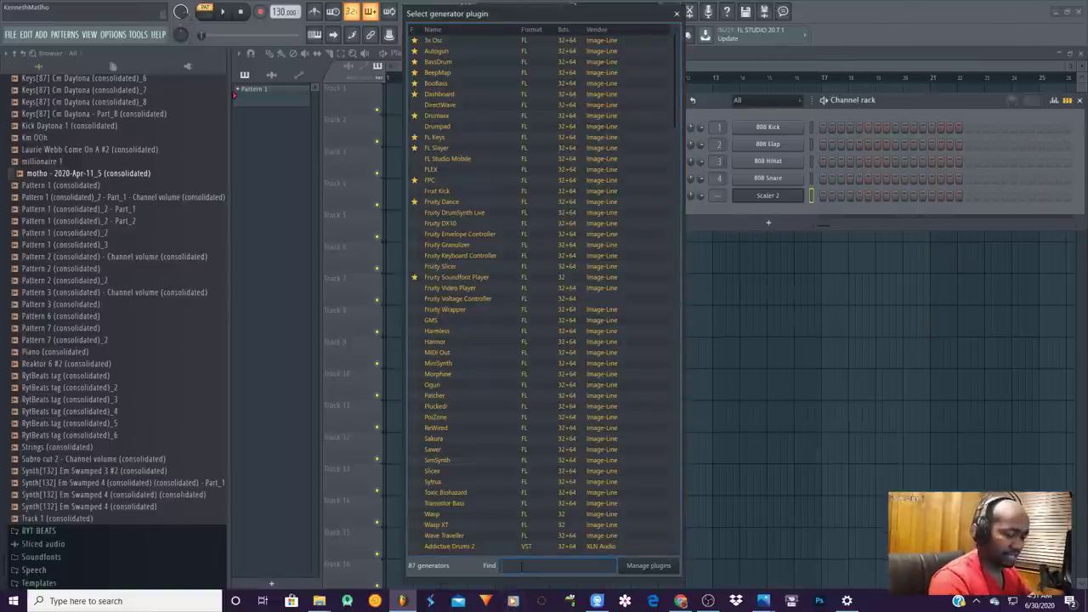
pyautogui.write('sc')
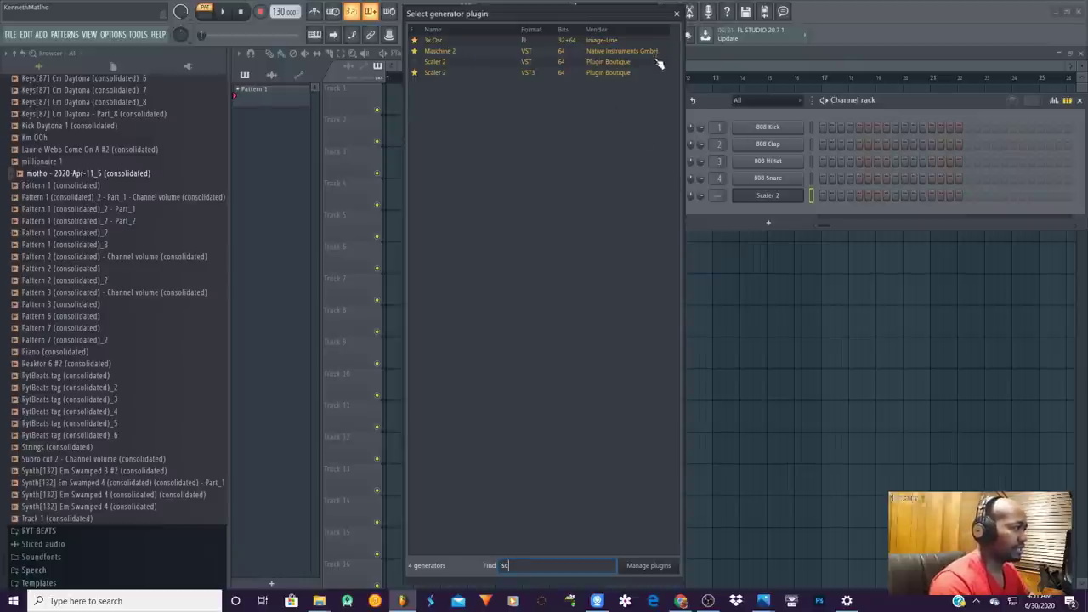
pyautogui.click(675, 15)
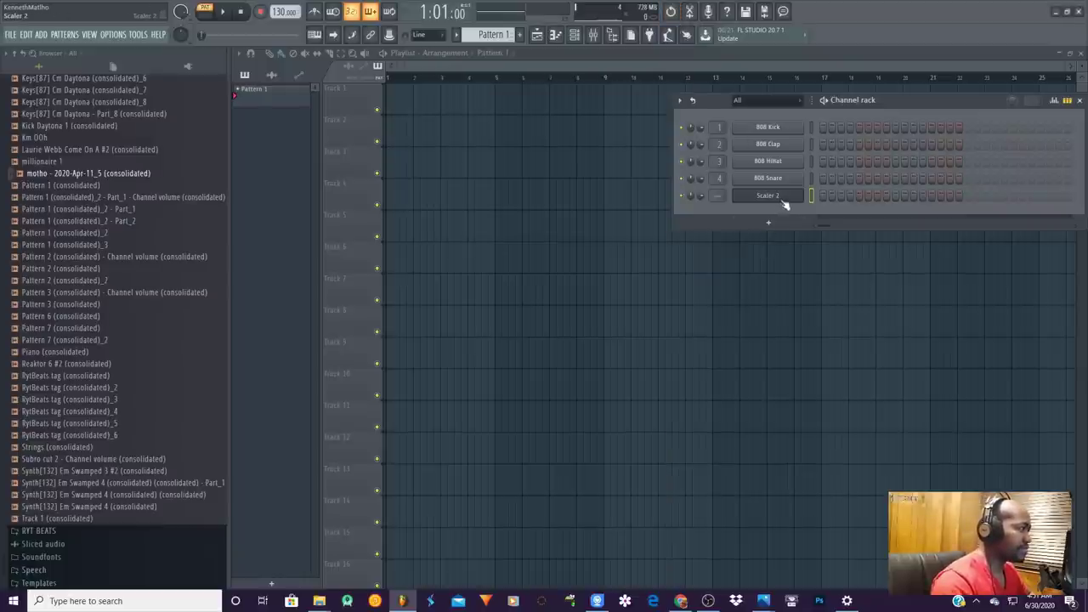
# Open the Scaler 2 channel's plugin window and restart MIDI detection to capture a played C note.
pyautogui.click(773, 198)
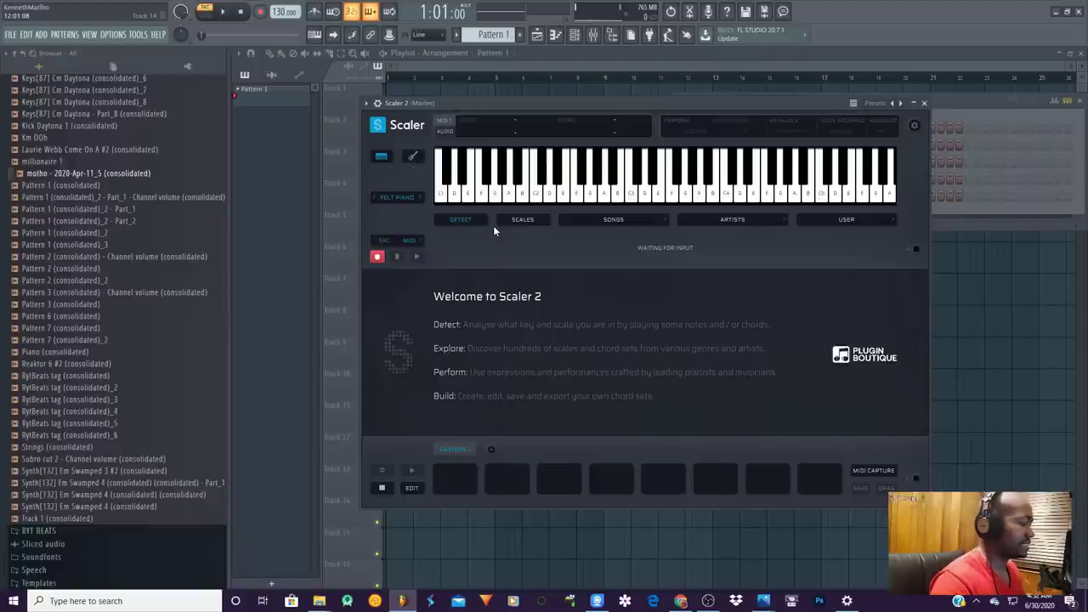
pyautogui.click(376, 258)
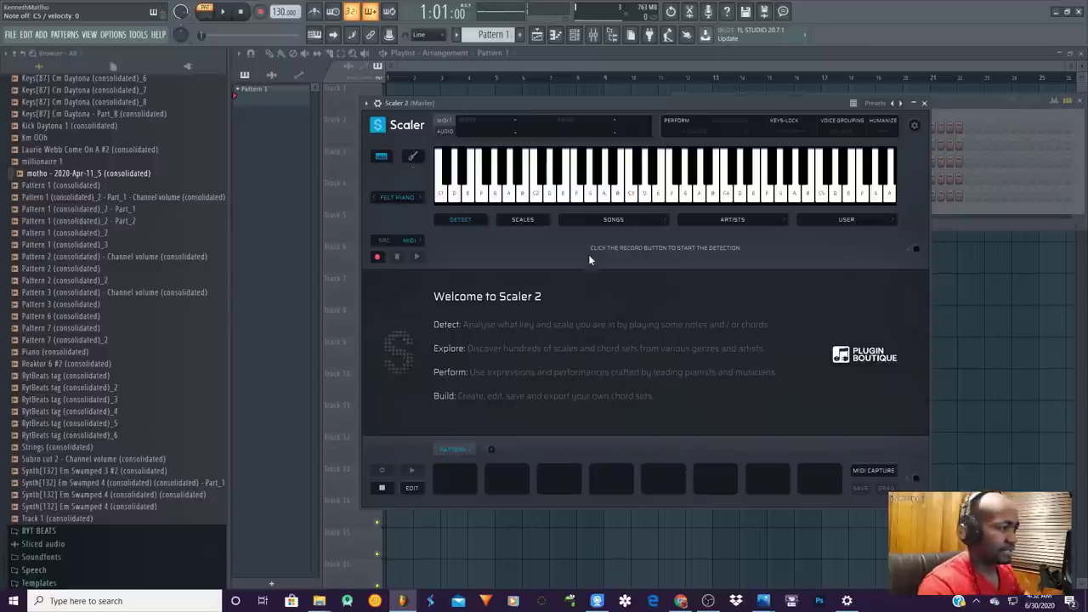
pyautogui.click(376, 257)
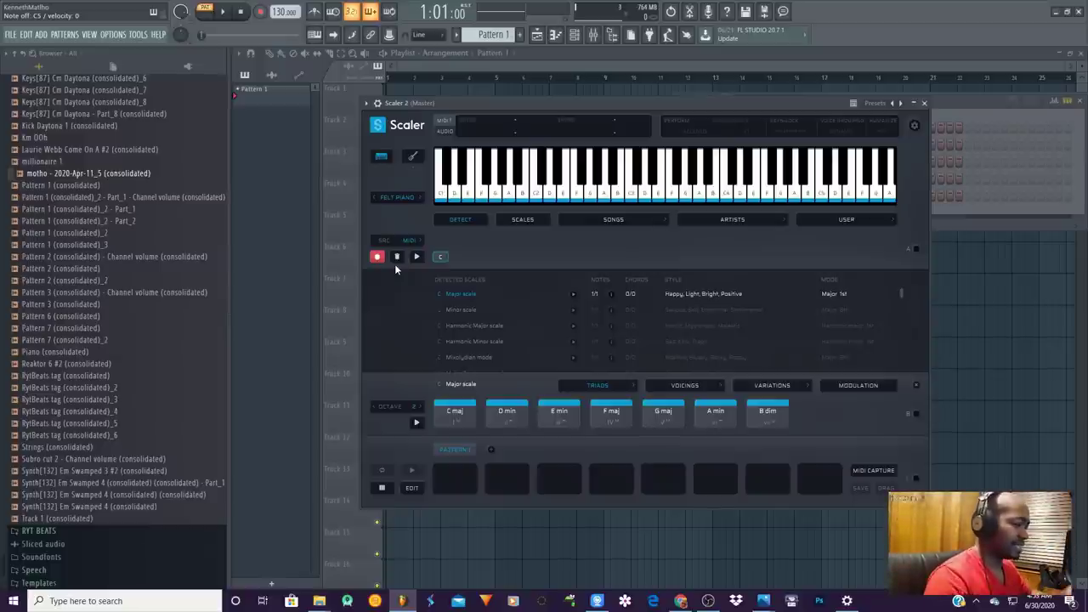
# Audition the detected C major scale's triads, including A min, and open Scaler's Modulation view.
pyautogui.click(416, 422)
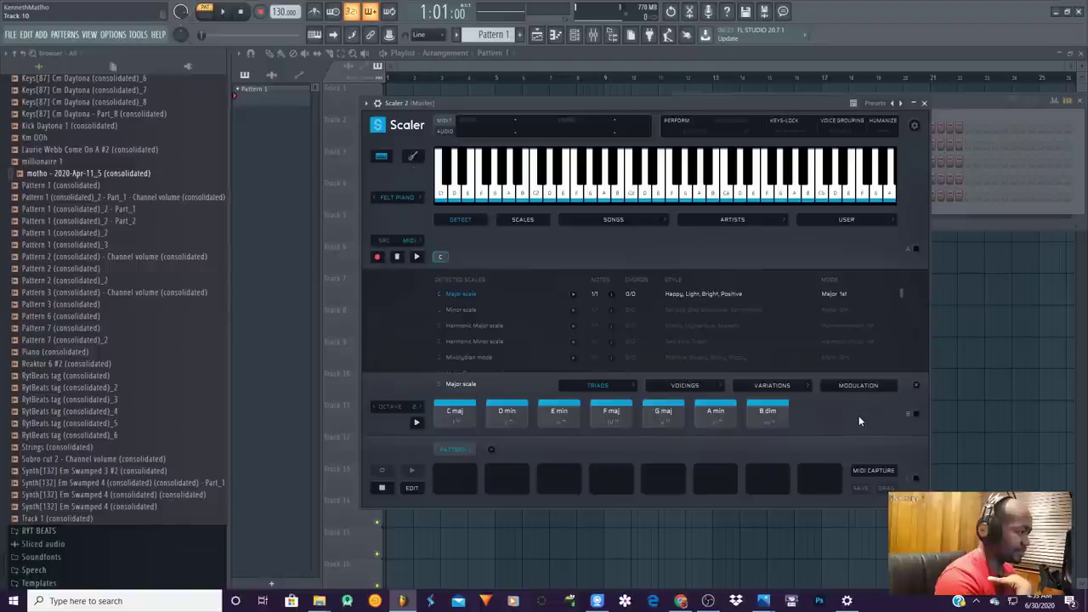
pyautogui.click(712, 413)
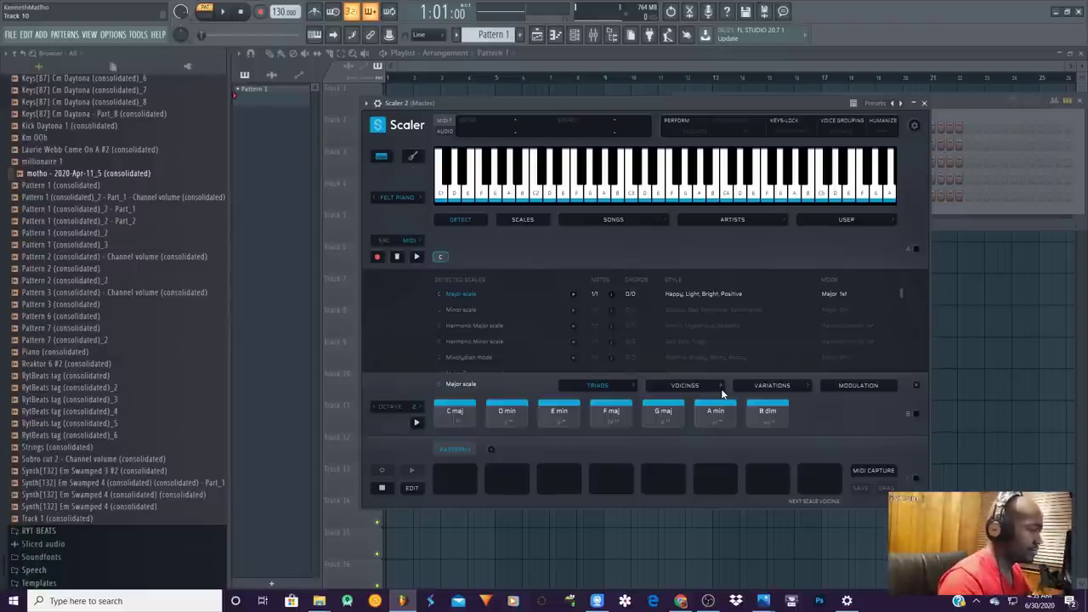
pyautogui.click(857, 385)
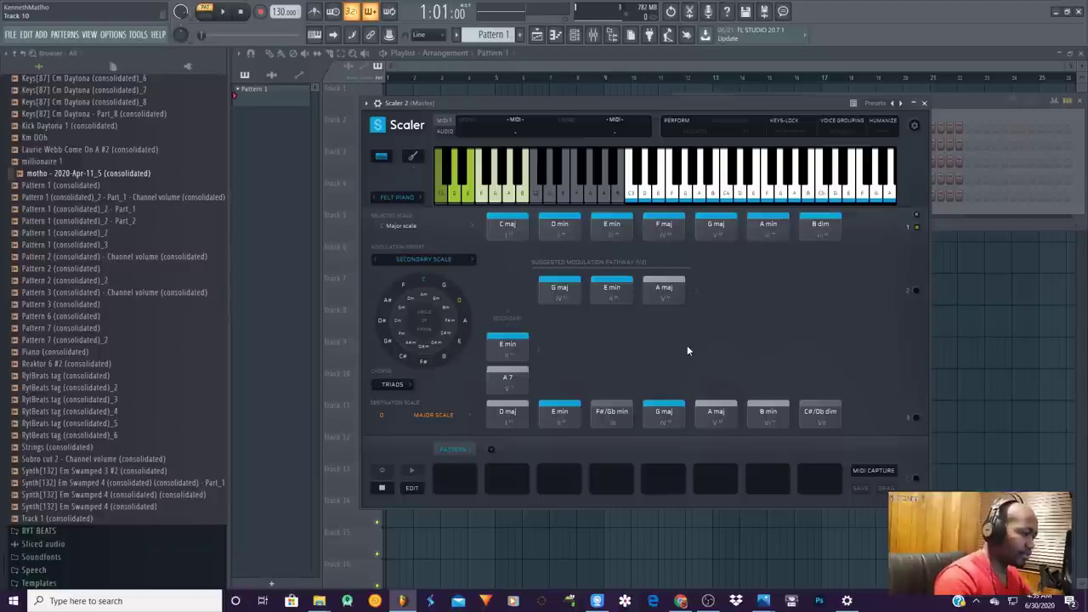
# Audition all seven chords of the D major destination scale, from D maj to C#/Db dim.
pyautogui.click(511, 415)
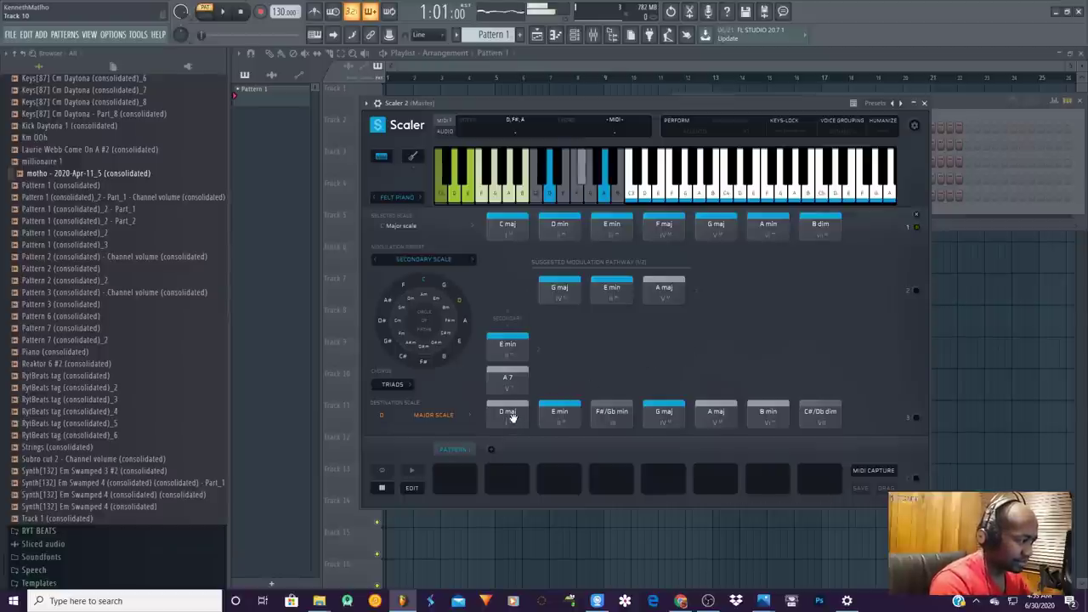
pyautogui.click(557, 414)
pyautogui.click(607, 415)
pyautogui.click(657, 414)
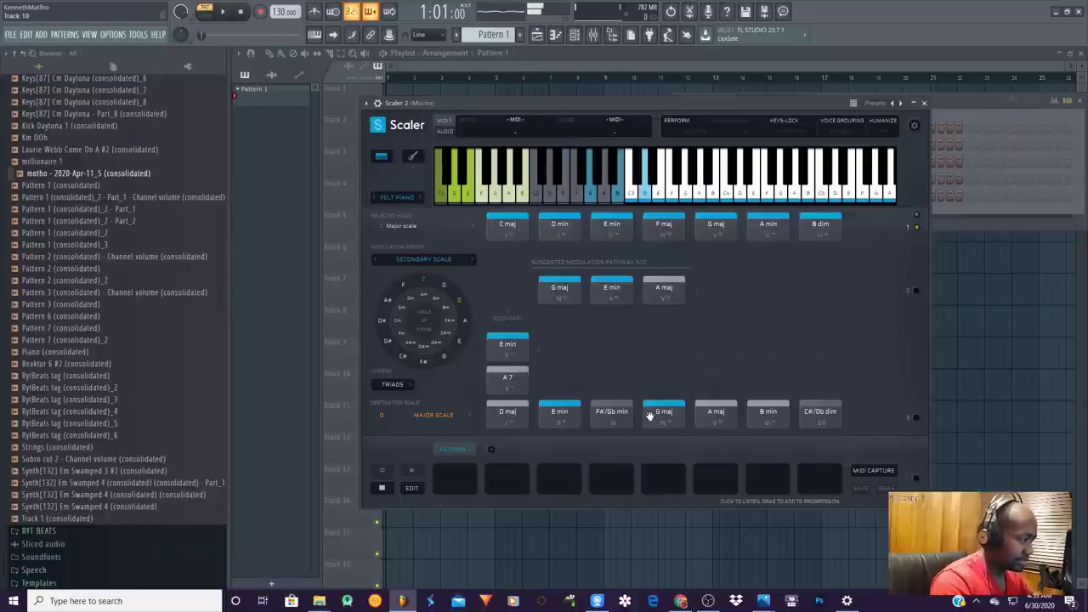
pyautogui.click(711, 414)
pyautogui.click(775, 412)
pyautogui.click(818, 413)
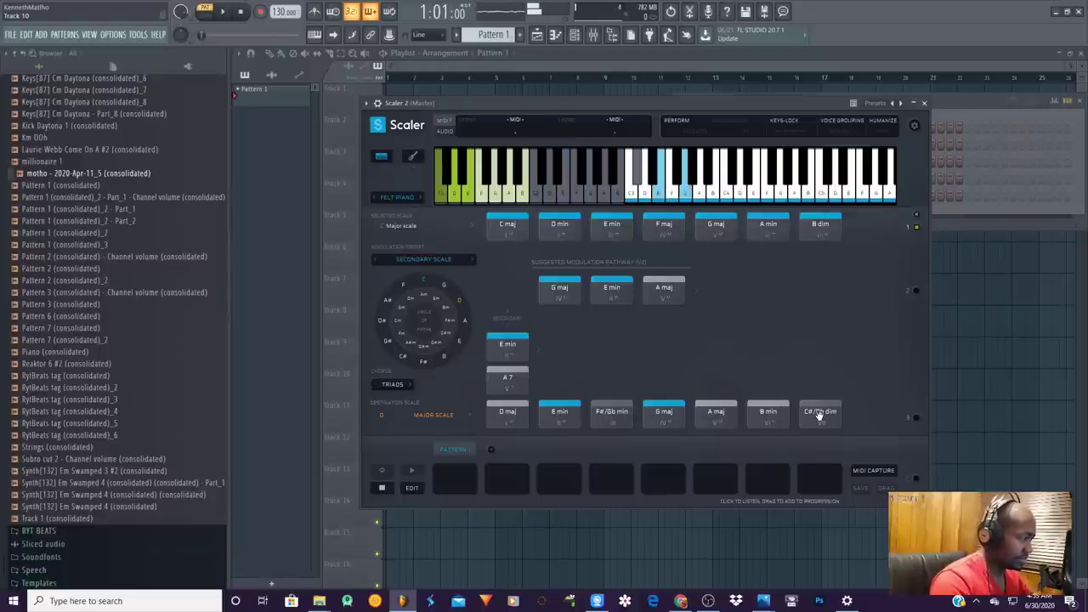
pyautogui.click(819, 413)
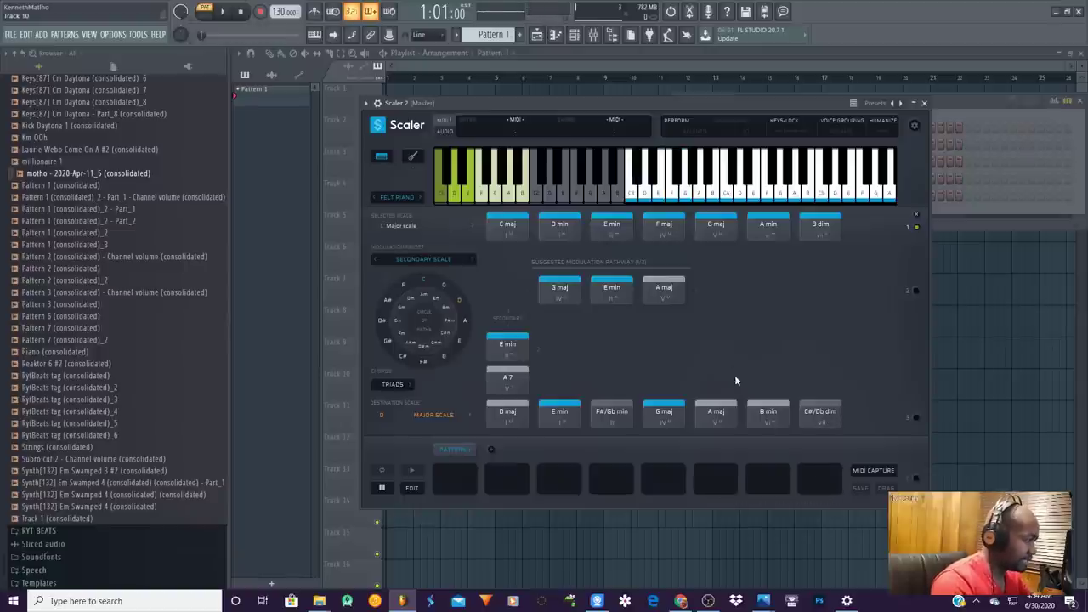
# Set the modulation destination scale to E major and audition several of its chords.
pyautogui.click(683, 234)
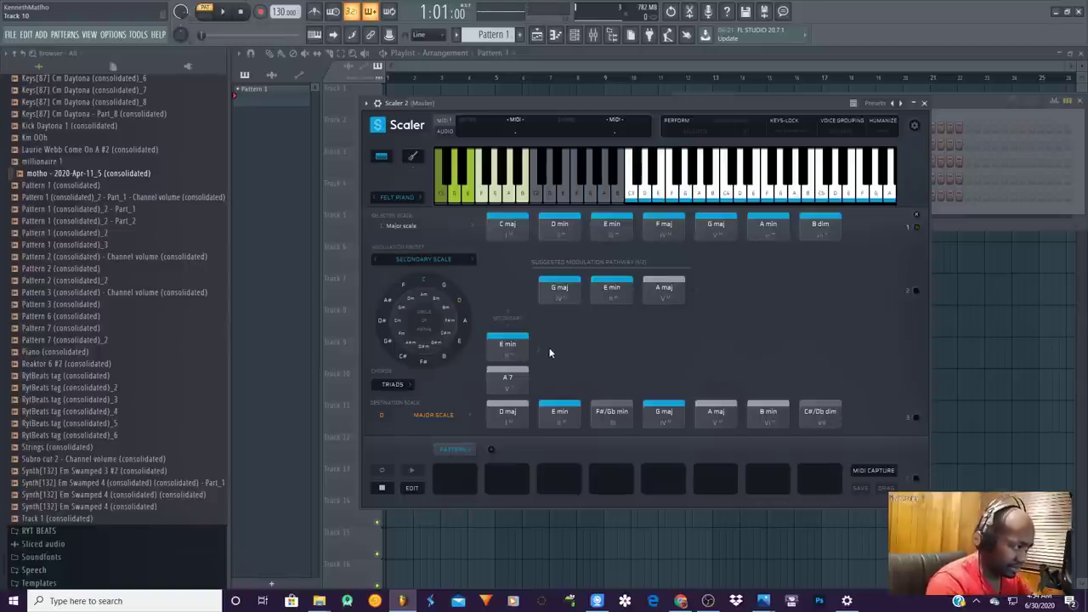
pyautogui.click(486, 343)
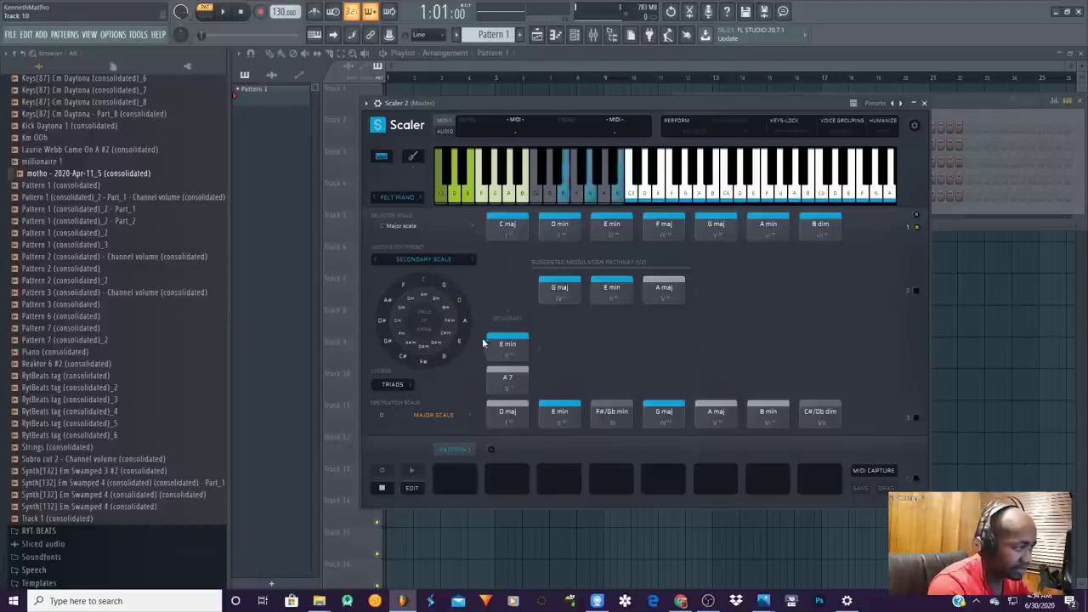
pyautogui.click(459, 343)
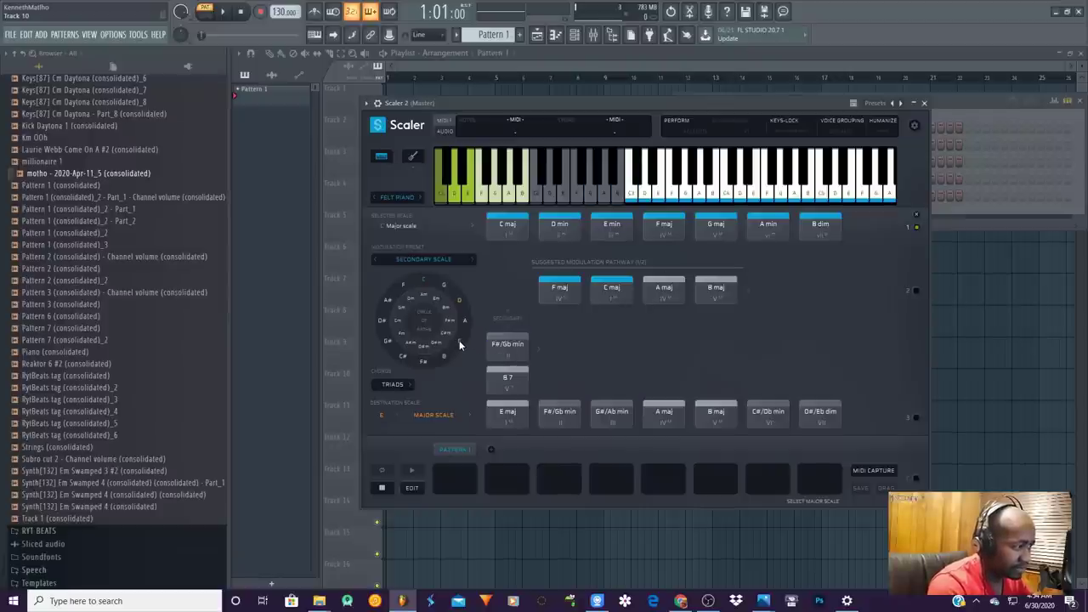
pyautogui.click(507, 411)
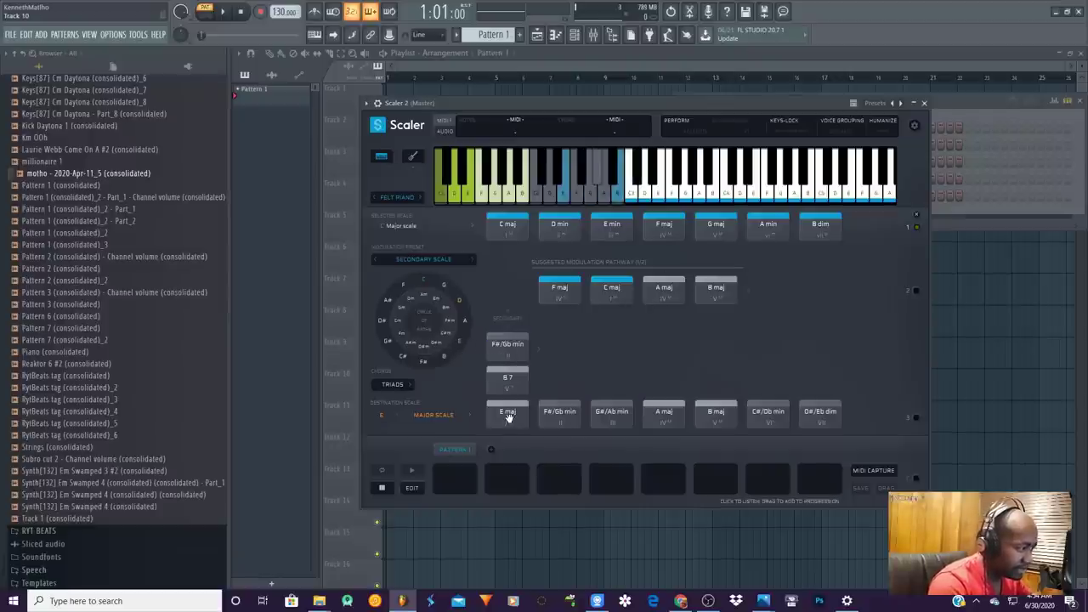
pyautogui.click(612, 412)
pyautogui.click(756, 415)
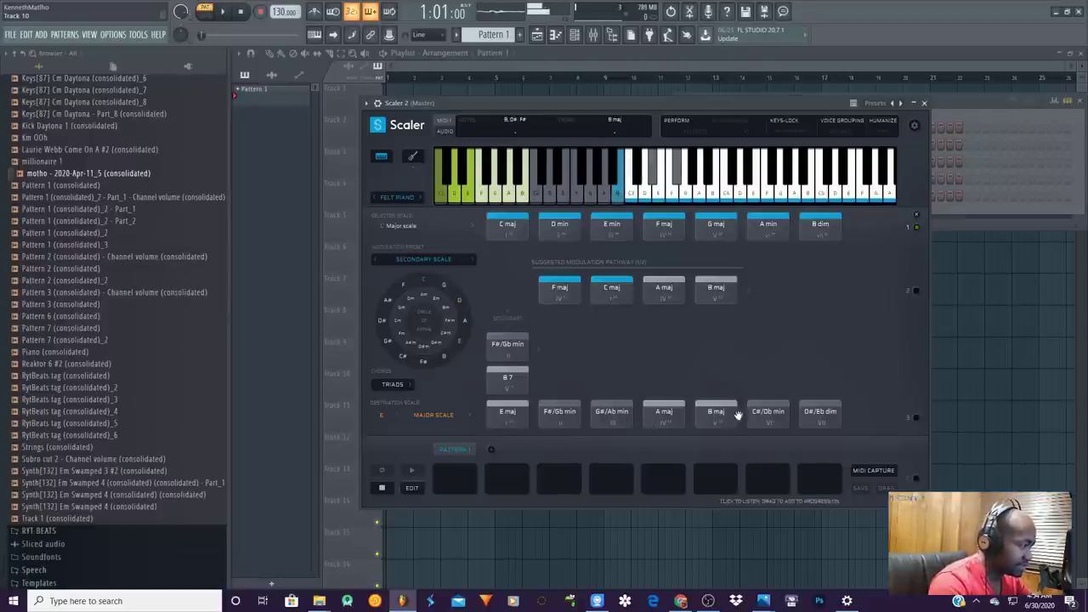
pyautogui.click(820, 412)
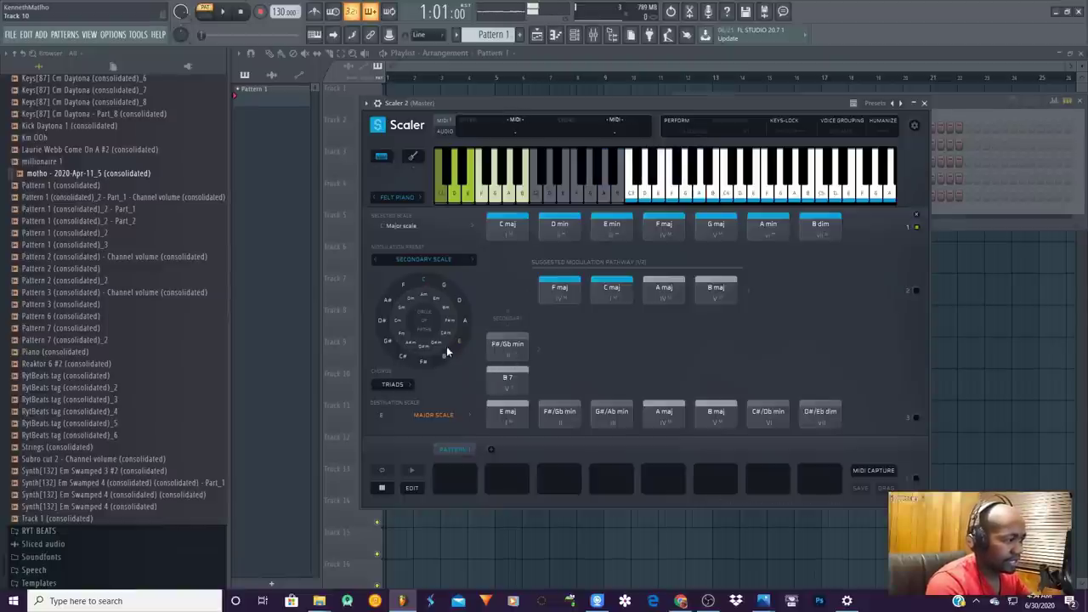
pyautogui.click(502, 378)
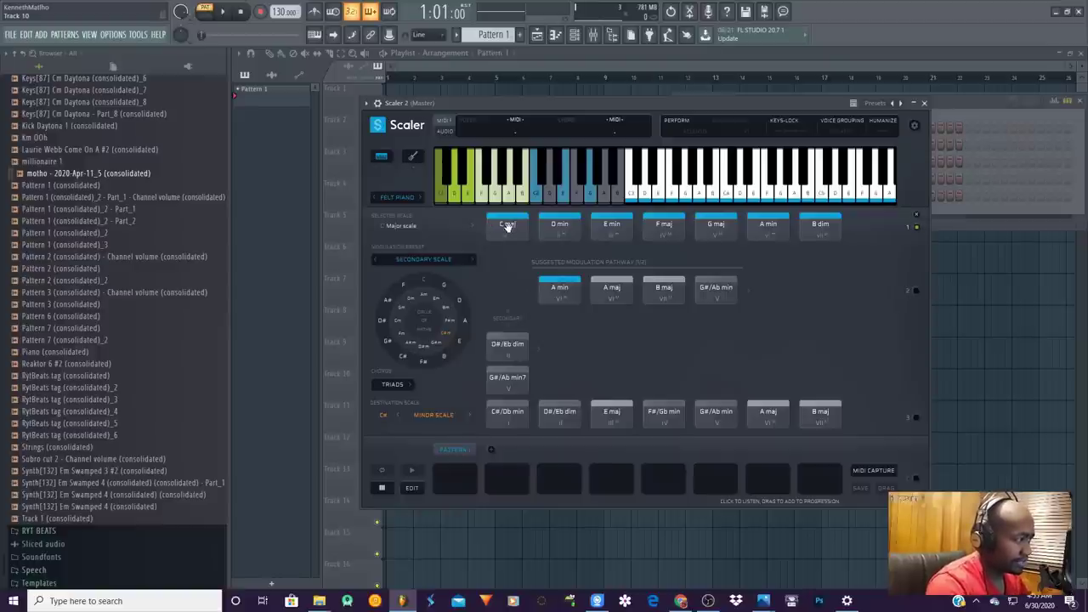
# Audition the selected C major scale's chords from D min through B dim, repeating the A min chord.
pyautogui.click(553, 222)
pyautogui.click(608, 227)
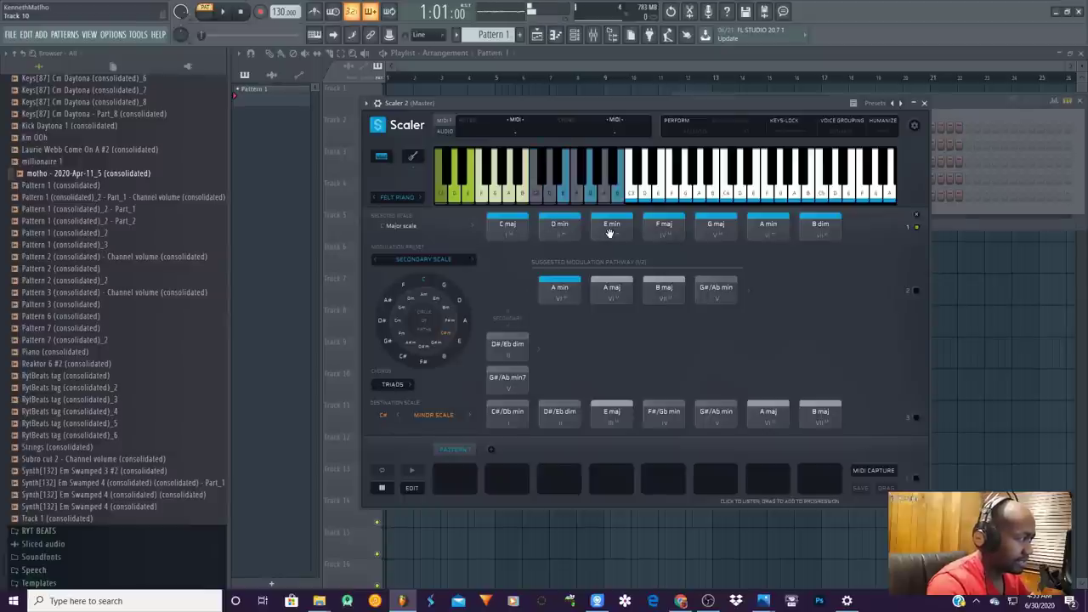
pyautogui.click(657, 230)
pyautogui.click(719, 228)
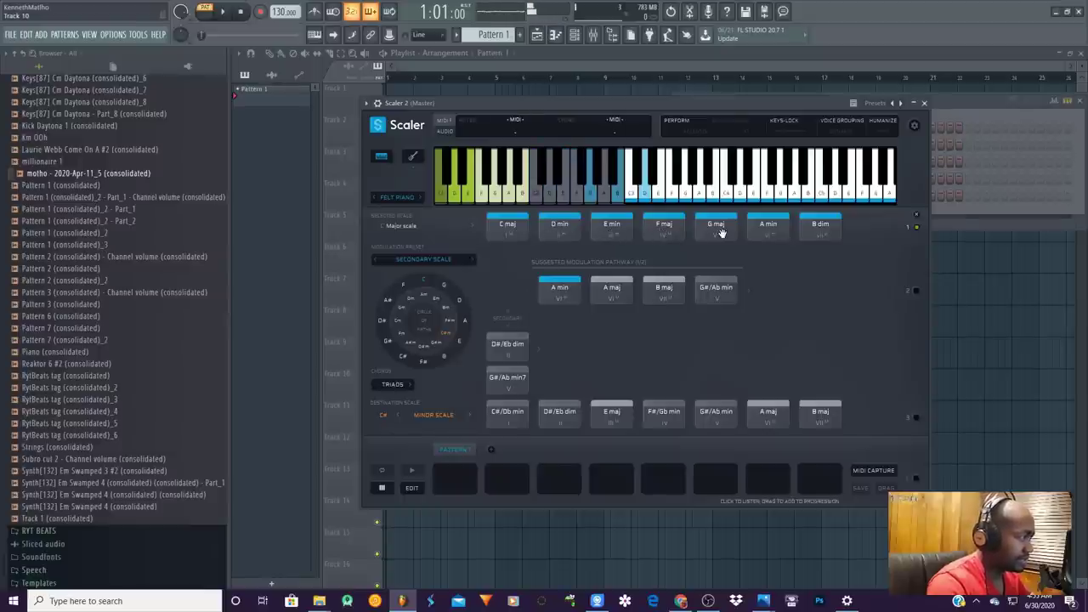
pyautogui.click(813, 237)
pyautogui.click(769, 237)
pyautogui.click(816, 231)
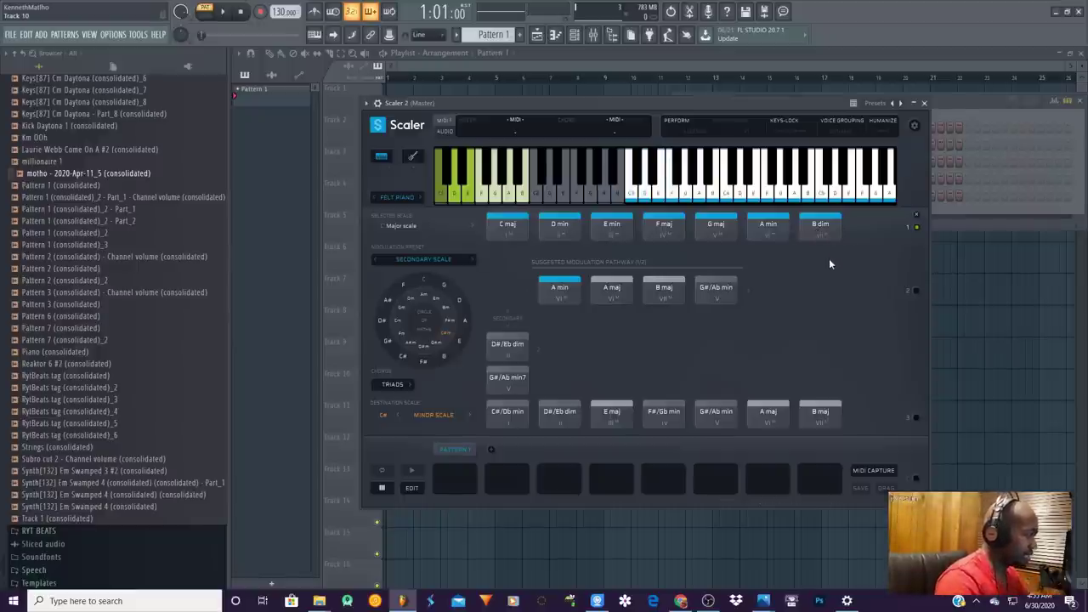
pyautogui.click(768, 243)
pyautogui.click(768, 245)
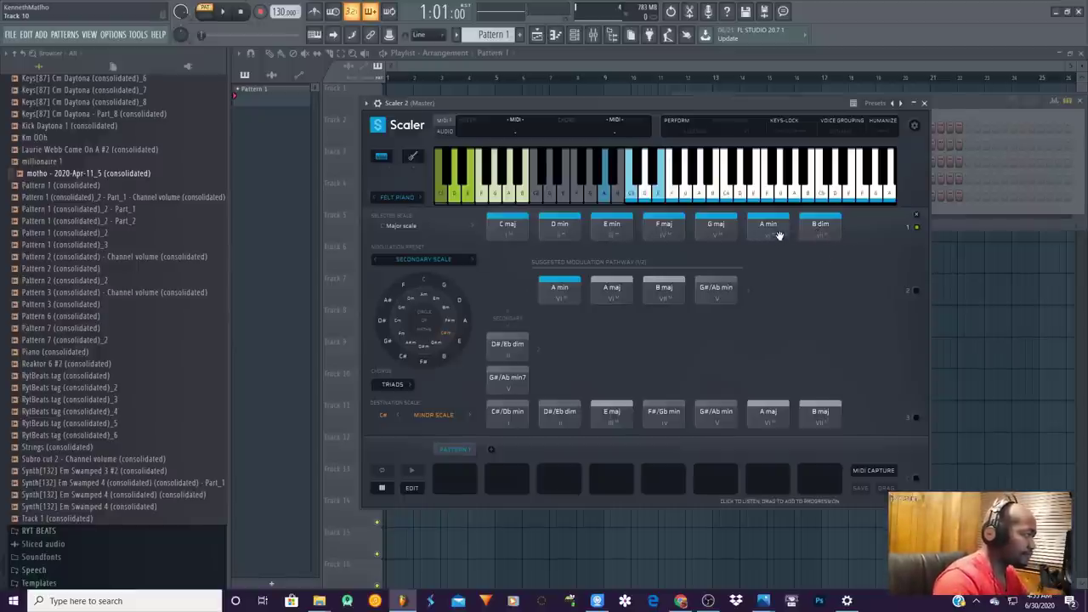
pyautogui.click(770, 237)
# Play the C major scale's chords in order from C maj to A min, plus the suggested G#/Ab min modulation chord.
pyautogui.click(507, 227)
pyautogui.click(559, 230)
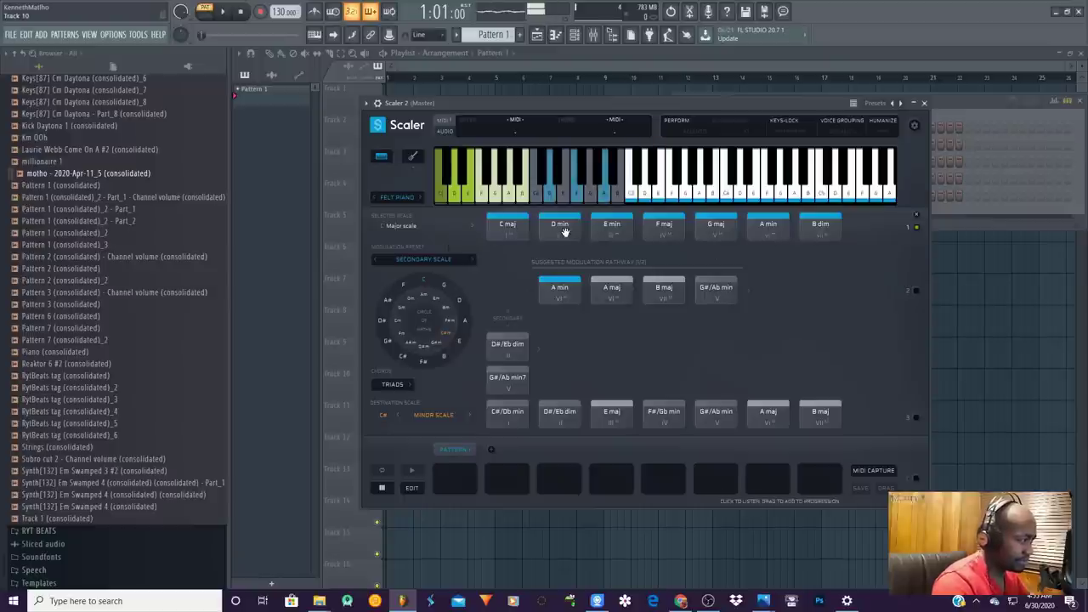
pyautogui.click(613, 235)
pyautogui.click(663, 241)
pyautogui.click(716, 238)
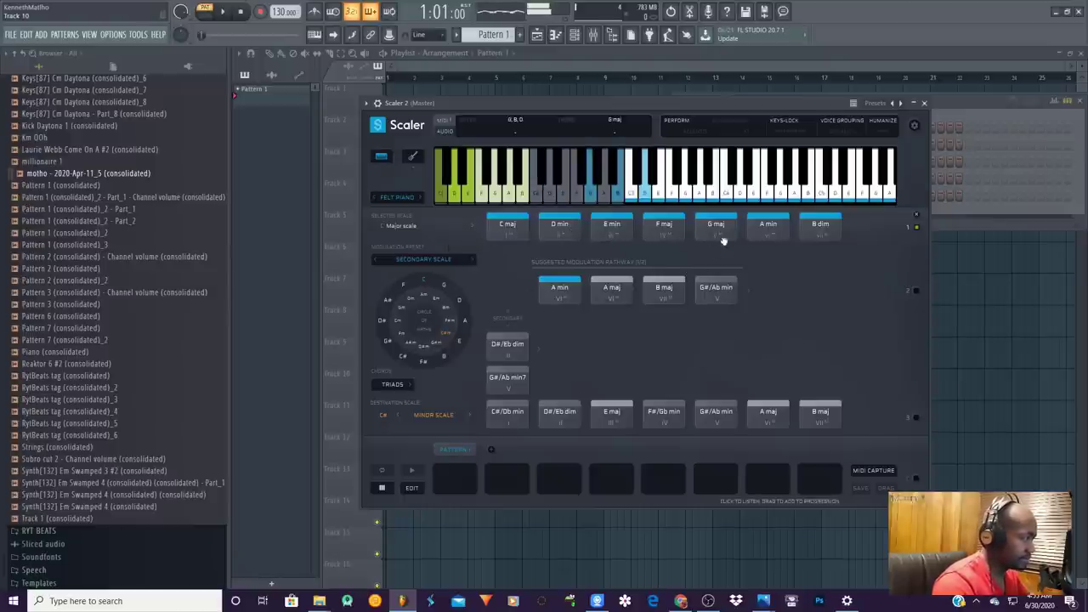
pyautogui.click(755, 238)
pyautogui.click(718, 287)
# Fill the first six slots of the chord pattern with C maj, D min, E min, F maj, G maj and A min.
pyautogui.click(509, 224)
pyautogui.moveTo(509, 223); pyautogui.dragTo(452, 475)
pyautogui.click(556, 233)
pyautogui.moveTo(556, 236); pyautogui.dragTo(510, 476)
pyautogui.moveTo(611, 228); pyautogui.dragTo(558, 476)
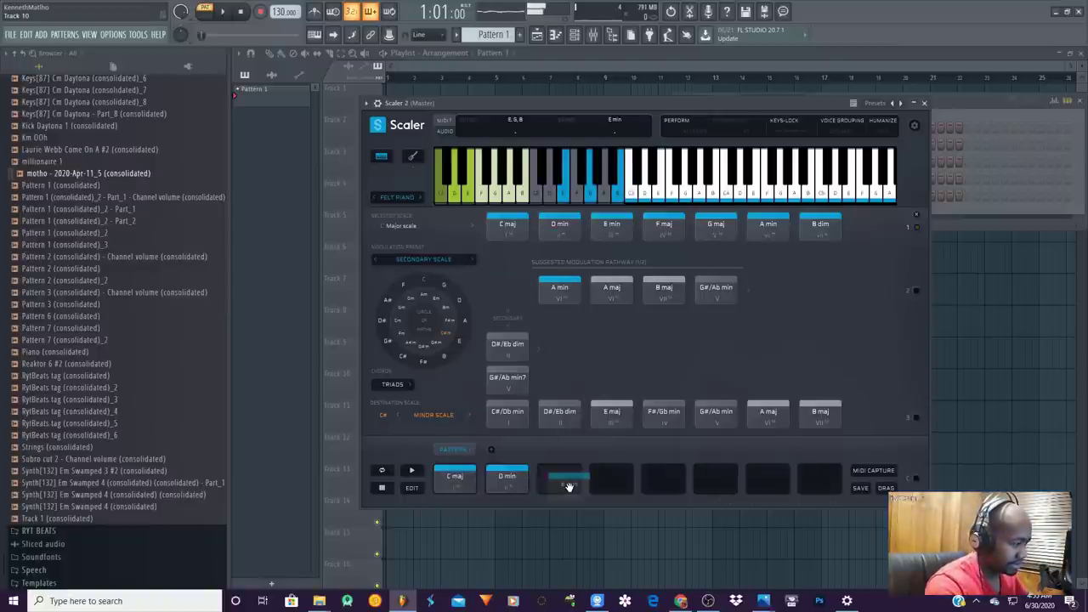
pyautogui.moveTo(663, 226); pyautogui.dragTo(614, 484)
pyautogui.moveTo(712, 226); pyautogui.dragTo(671, 487)
pyautogui.moveTo(770, 223); pyautogui.dragTo(723, 481)
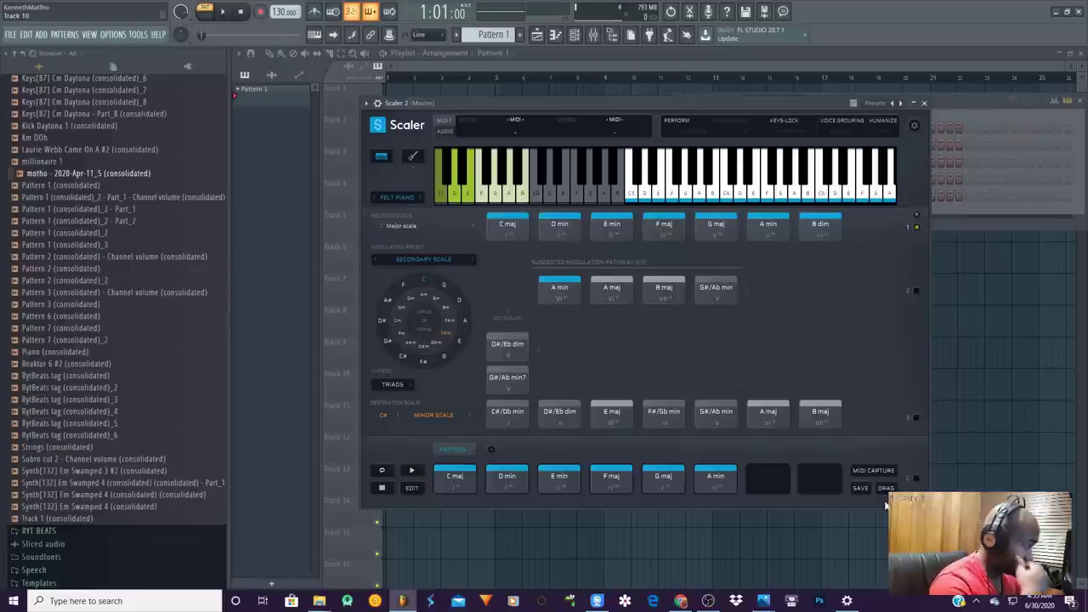
# Play back the six chords placed in the pattern one by one, and replay the D min chord.
pyautogui.click(451, 480)
pyautogui.click(509, 478)
pyautogui.click(563, 483)
pyautogui.click(608, 489)
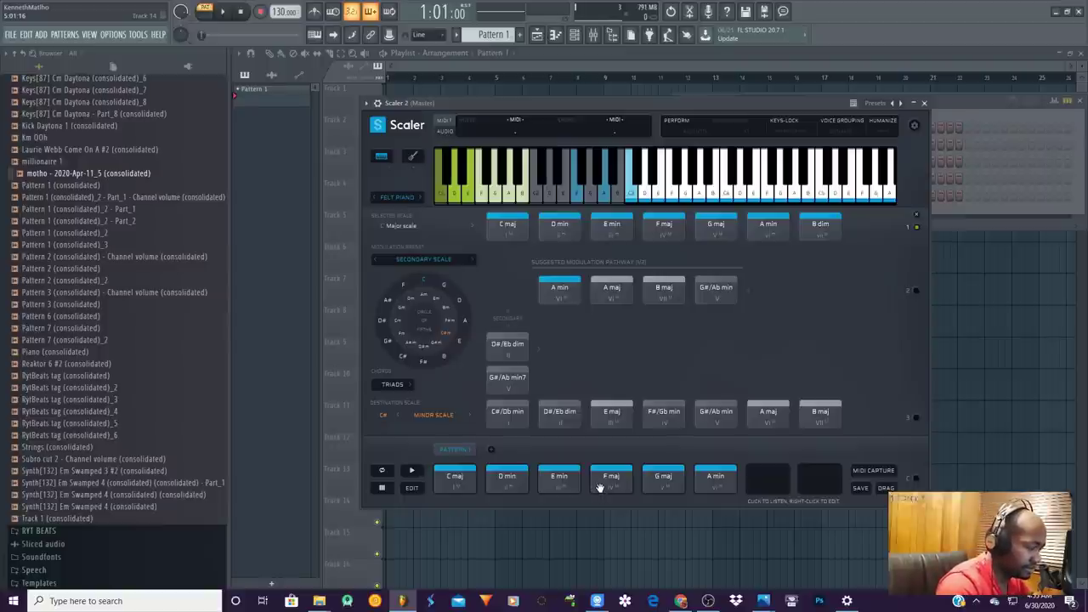
pyautogui.click(655, 486)
pyautogui.click(711, 486)
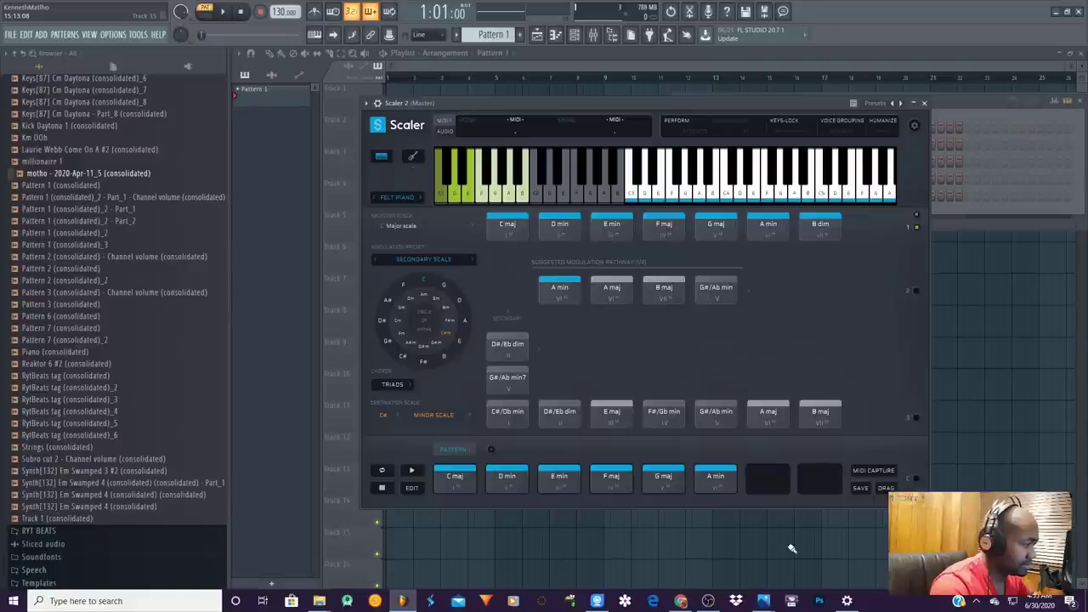
pyautogui.click(502, 485)
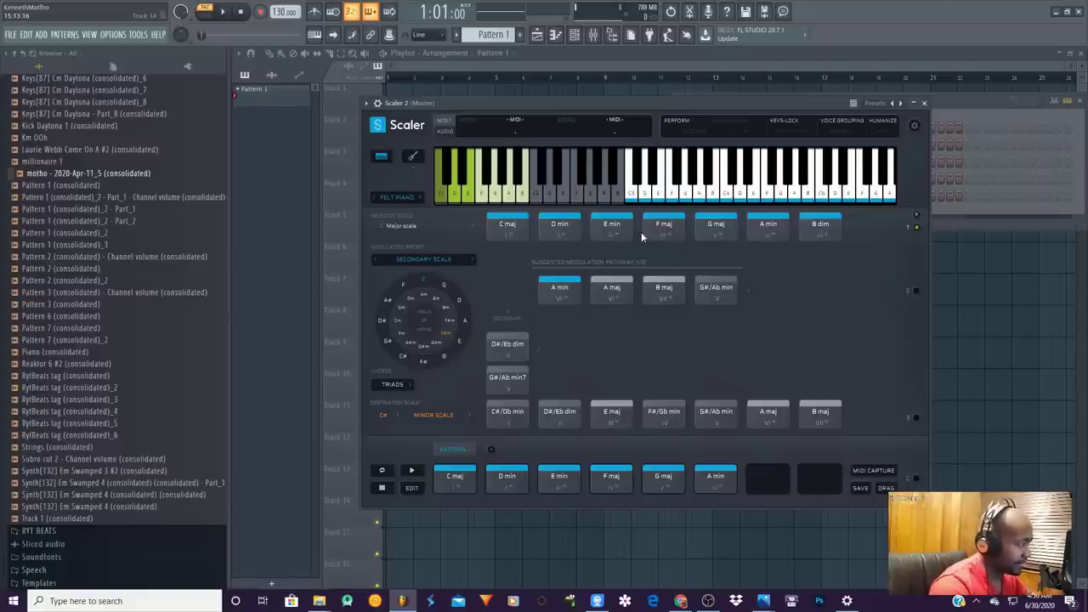
# Audition A min and B dim from the C major scale, plus A maj, F#/Gb min and E maj from the C# minor destination scale.
pyautogui.click(767, 236)
pyautogui.click(822, 236)
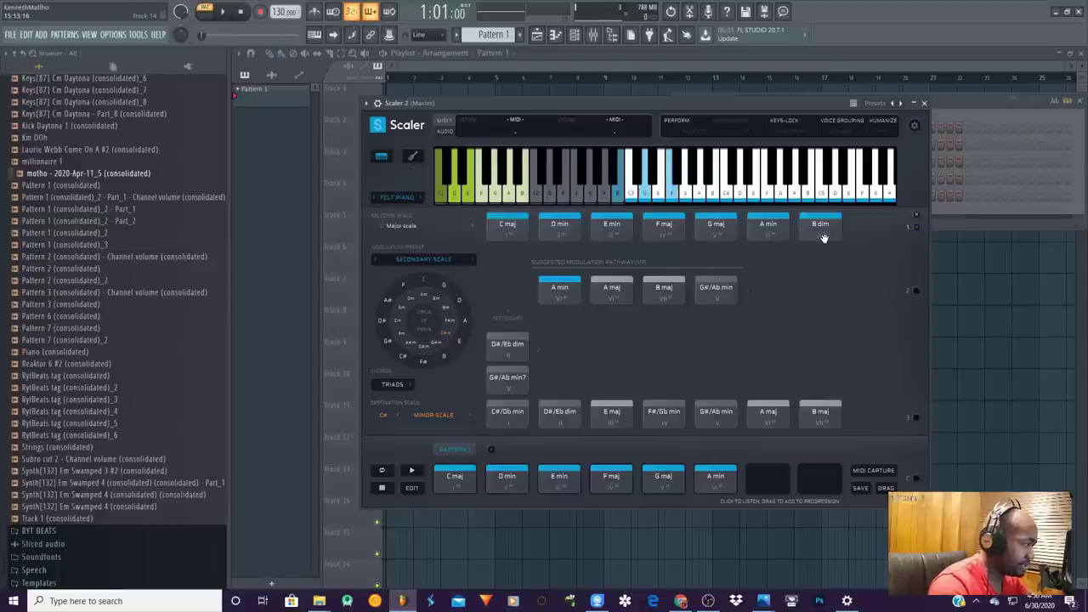
pyautogui.click(769, 413)
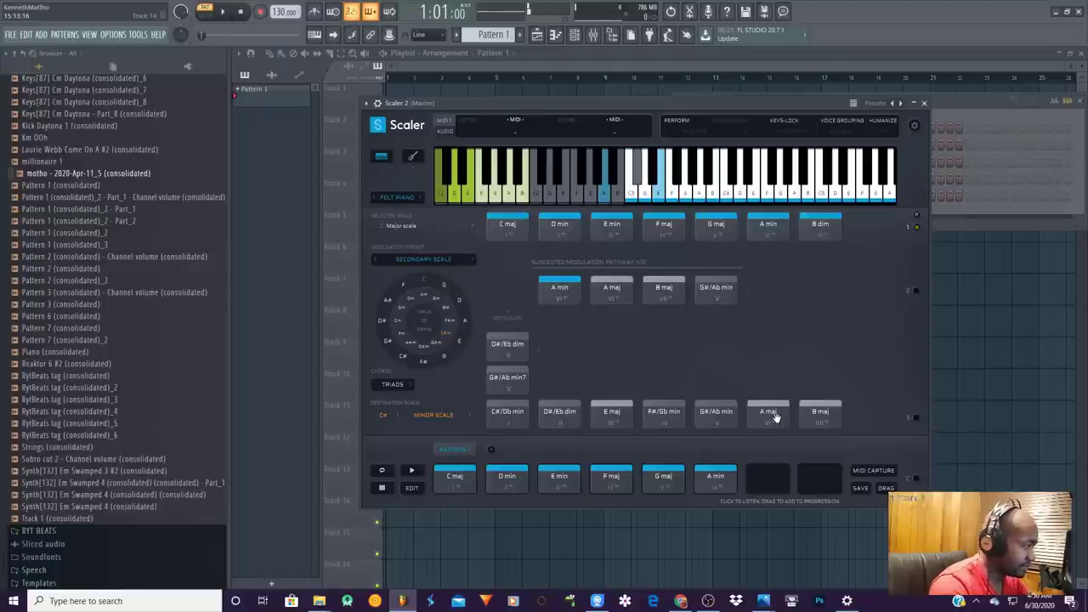
pyautogui.click(773, 416)
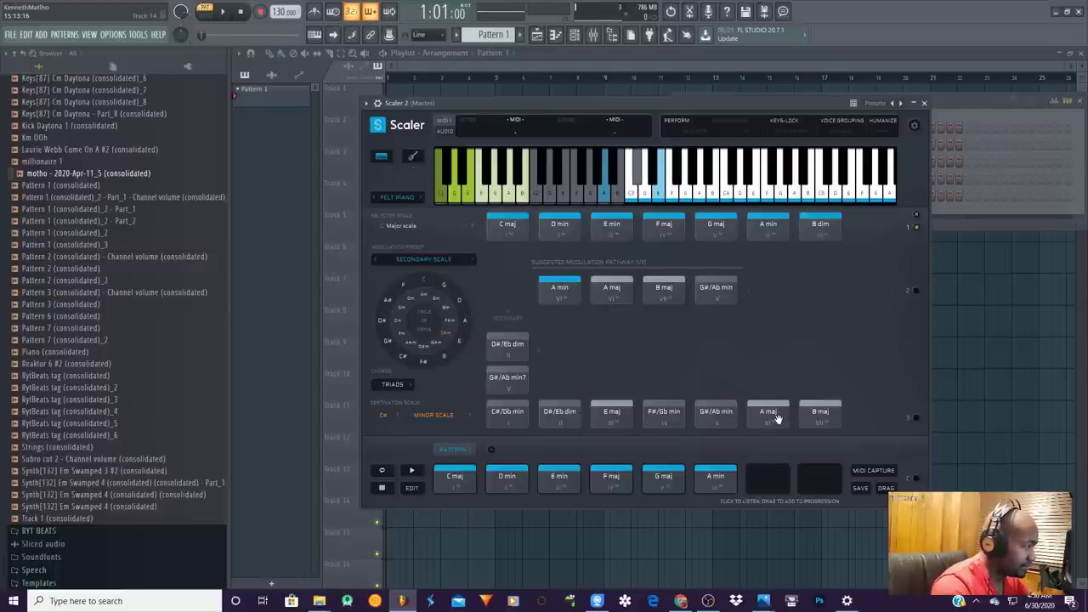
pyautogui.click(664, 415)
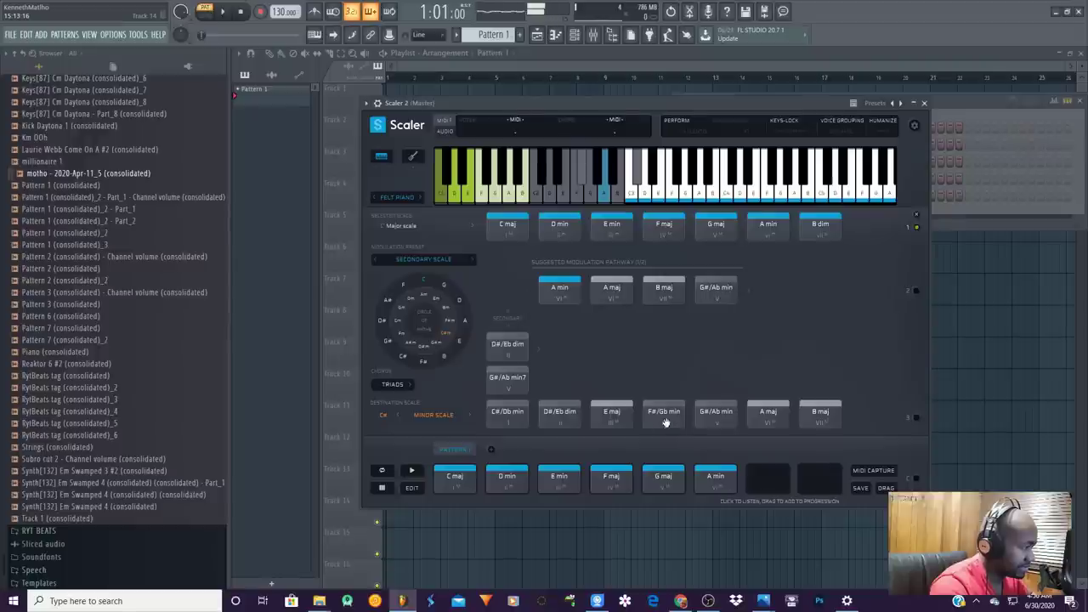
pyautogui.click(609, 419)
# Add the C# minor scale's E maj chord to the pattern's seventh slot and play back the progression.
pyautogui.moveTo(612, 409); pyautogui.dragTo(758, 478)
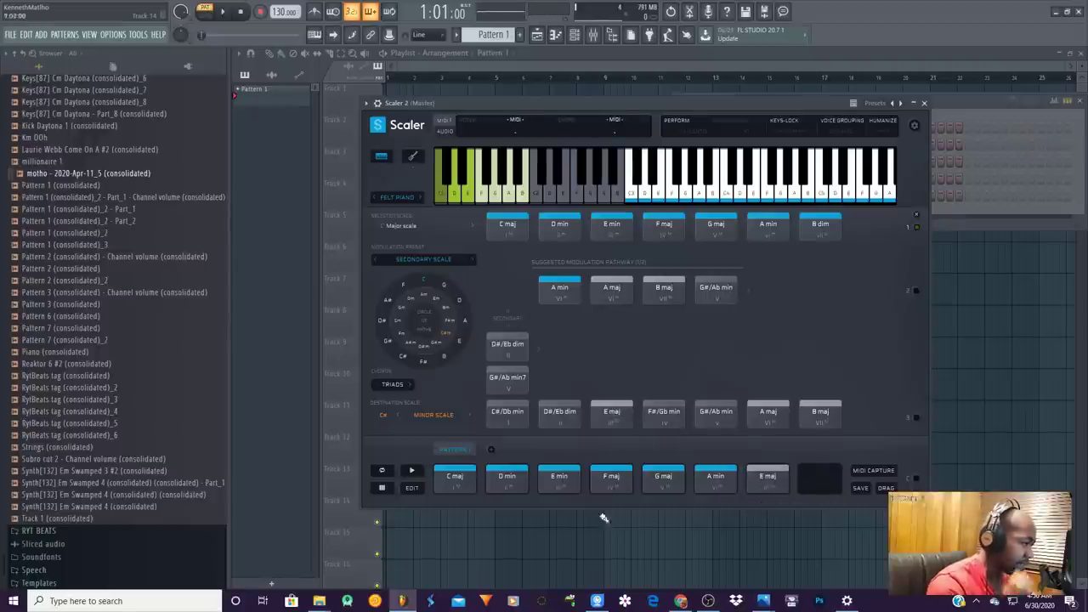
pyautogui.click(411, 471)
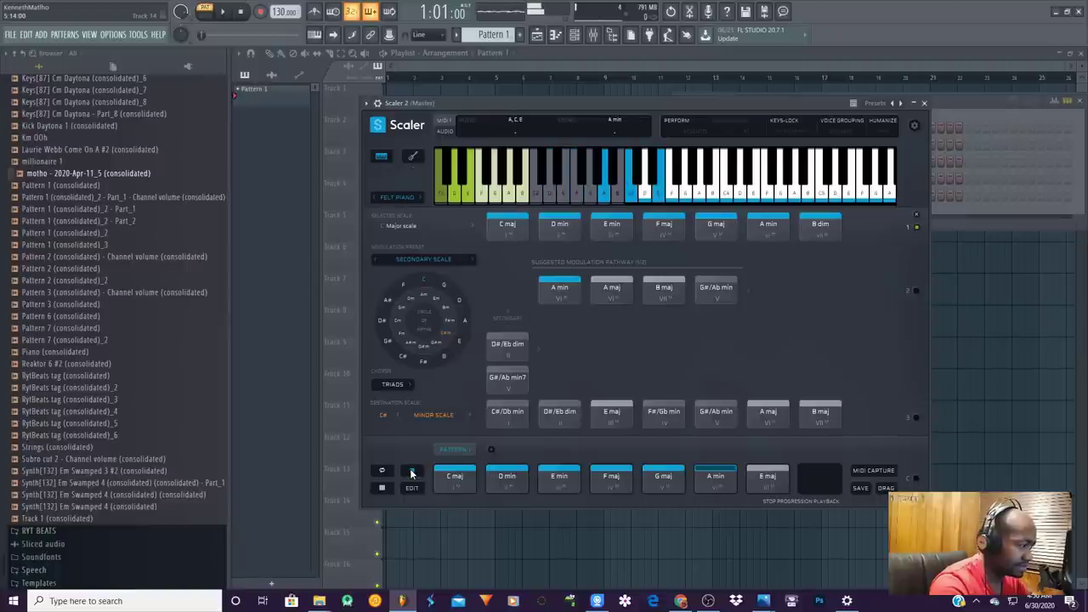
pyautogui.click(411, 472)
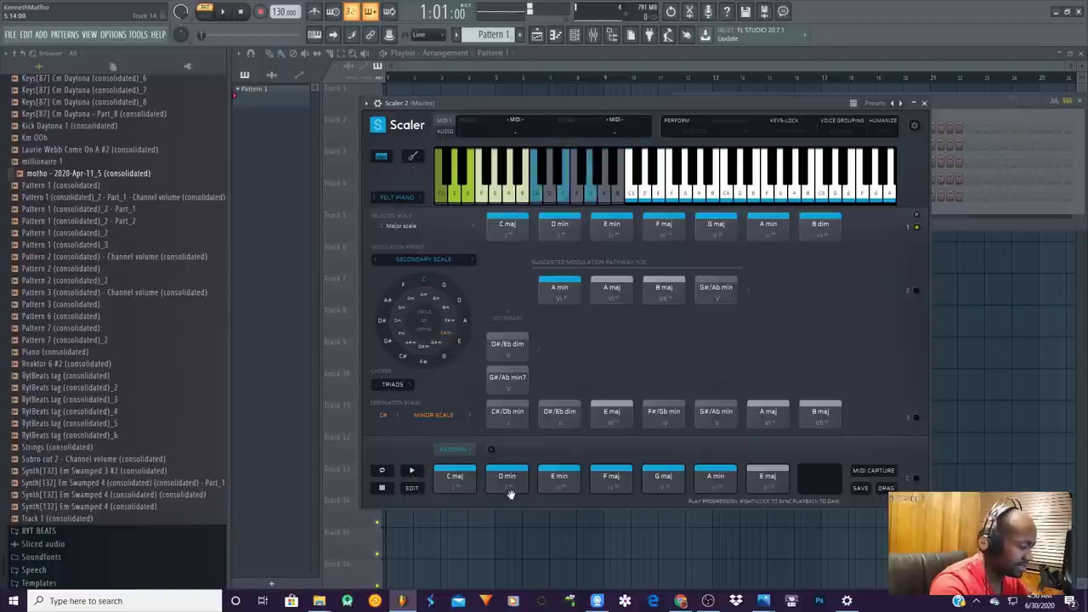
# Replay the E maj chord in the pattern's seventh slot and remove it from the pattern.
pyautogui.click(772, 490)
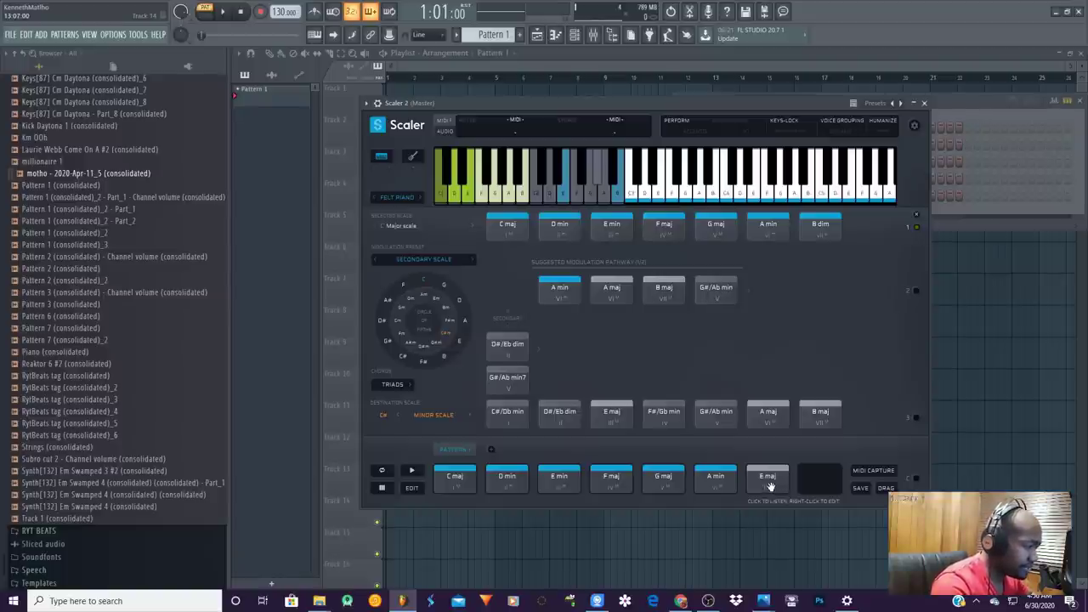
pyautogui.click(769, 480)
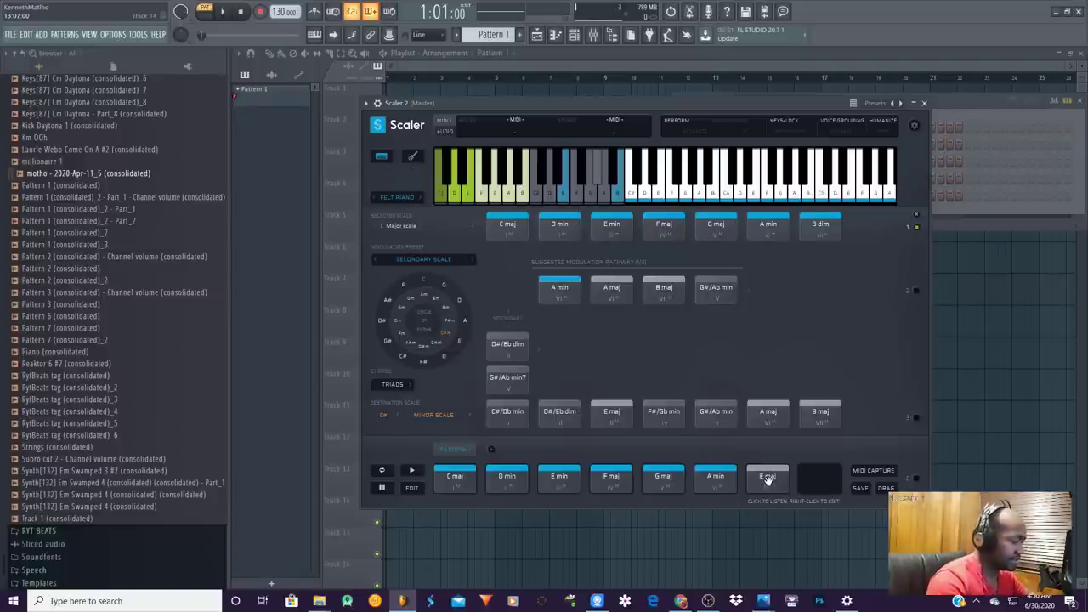
pyautogui.rightClick(767, 479)
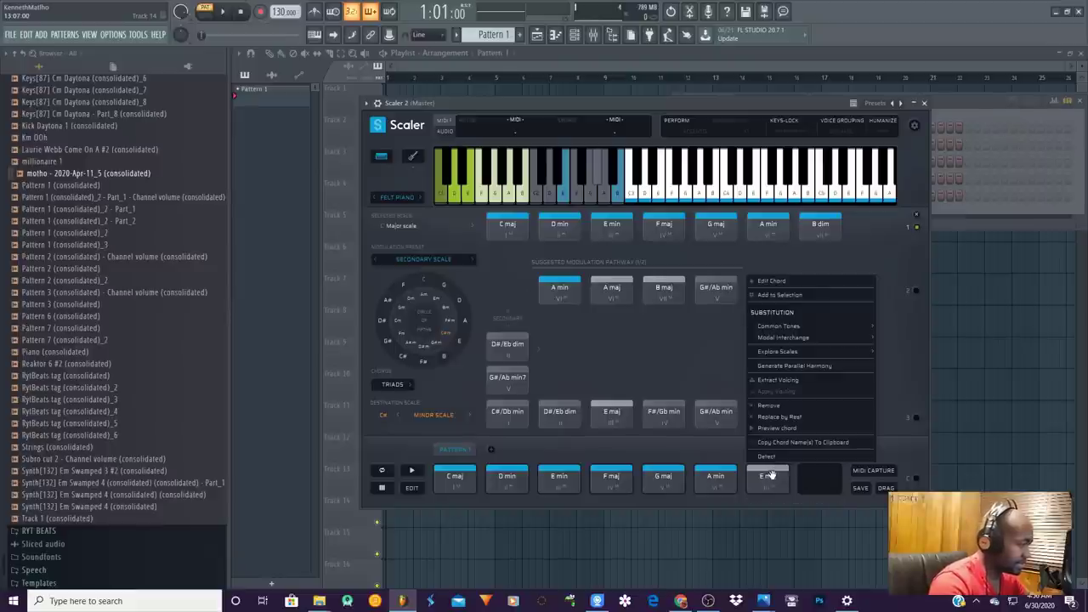
pyautogui.click(768, 407)
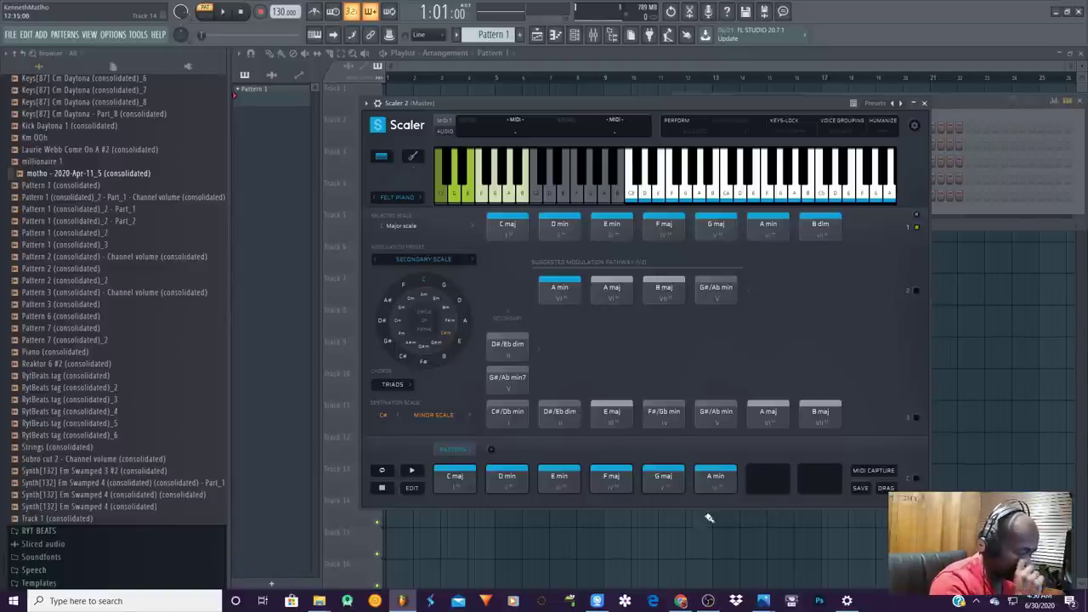
# Audition the pattern's C maj, E min, F maj, G maj and A min chords, alternating between G maj and A min at the end.
pyautogui.click(455, 478)
pyautogui.click(555, 491)
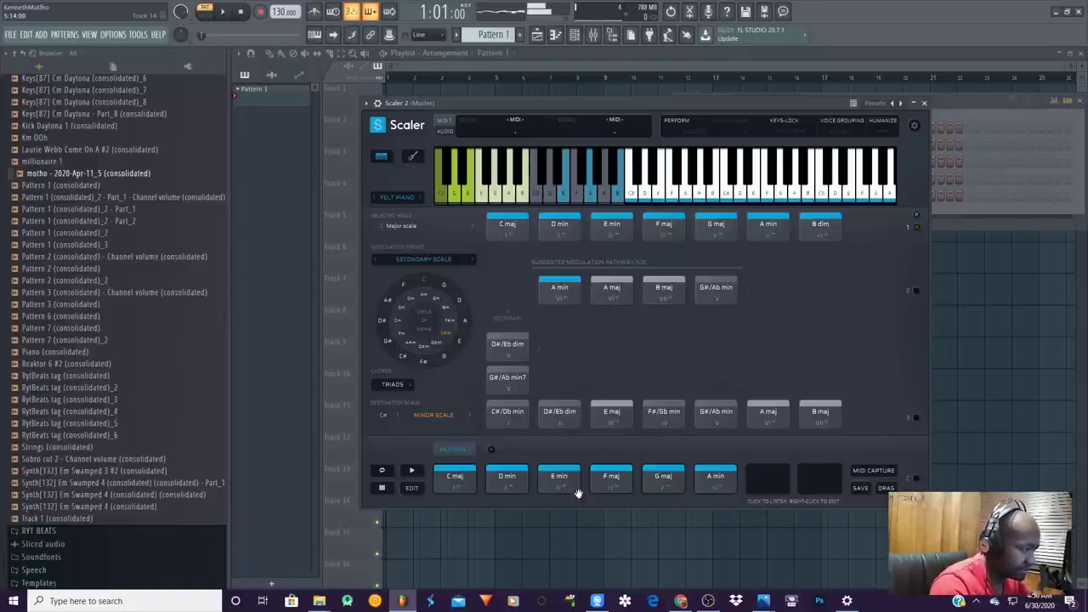
pyautogui.click(611, 488)
pyautogui.click(655, 487)
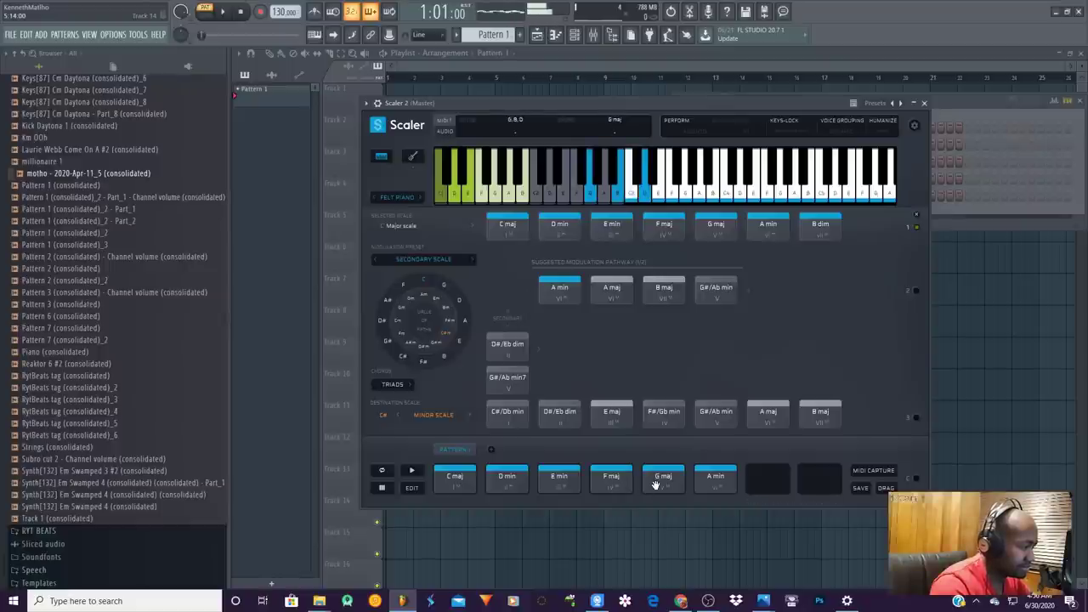
pyautogui.click(710, 486)
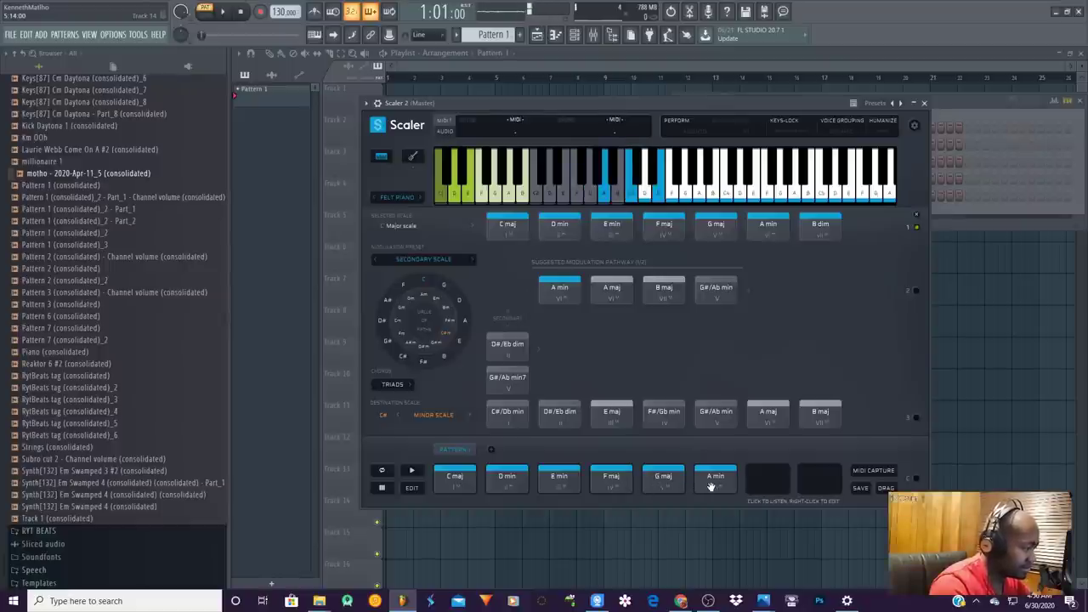
pyautogui.click(679, 493)
pyautogui.click(678, 493)
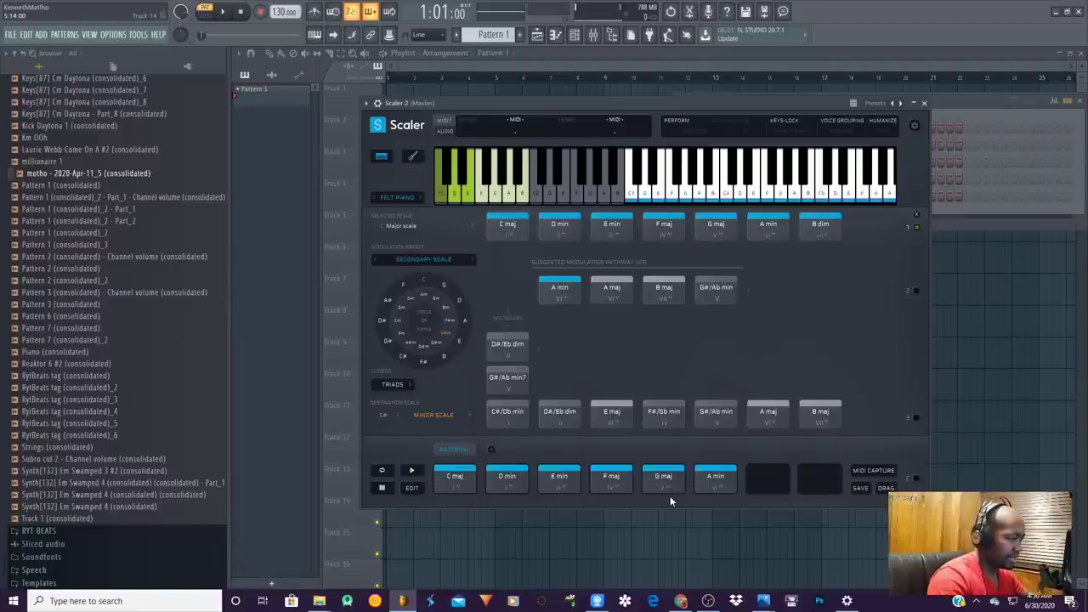
pyautogui.click(710, 481)
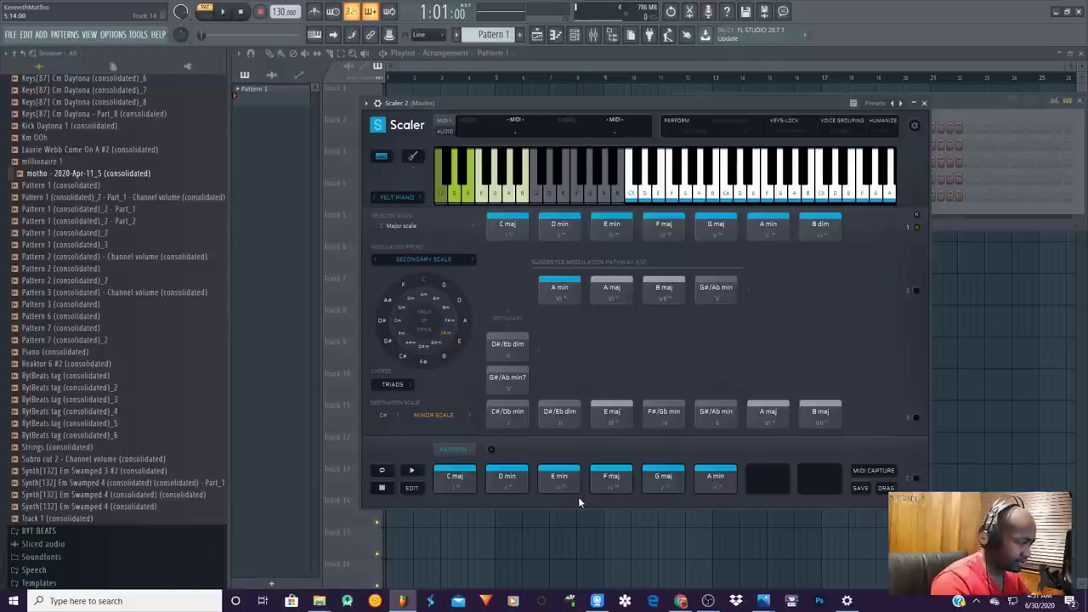
# Play all six pattern chords in order from C maj, repeating A min several times and finishing on G maj.
pyautogui.click(452, 481)
pyautogui.click(506, 480)
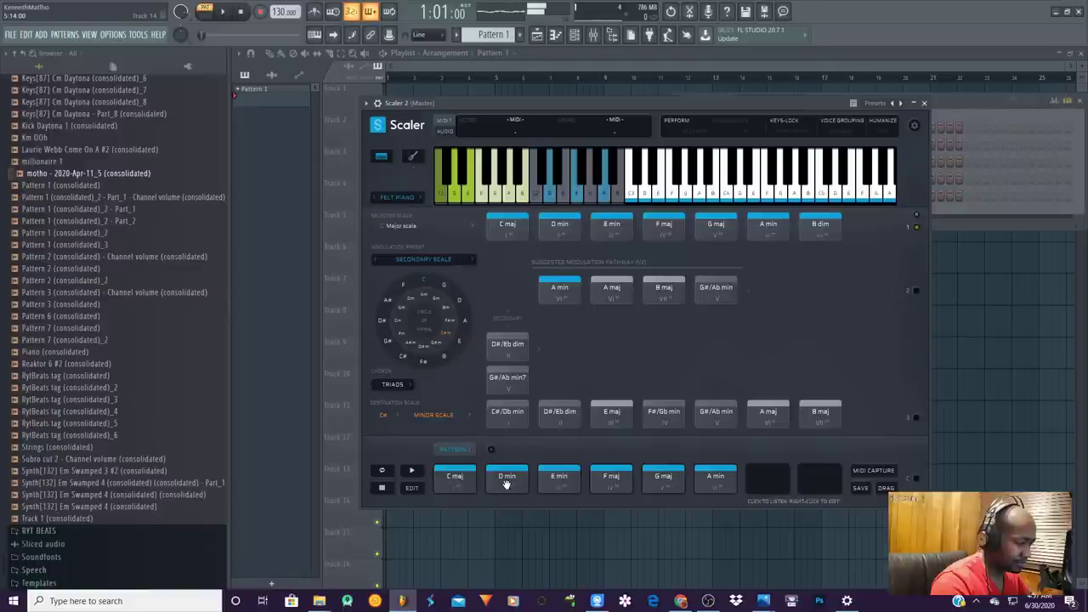
pyautogui.click(560, 482)
pyautogui.click(602, 485)
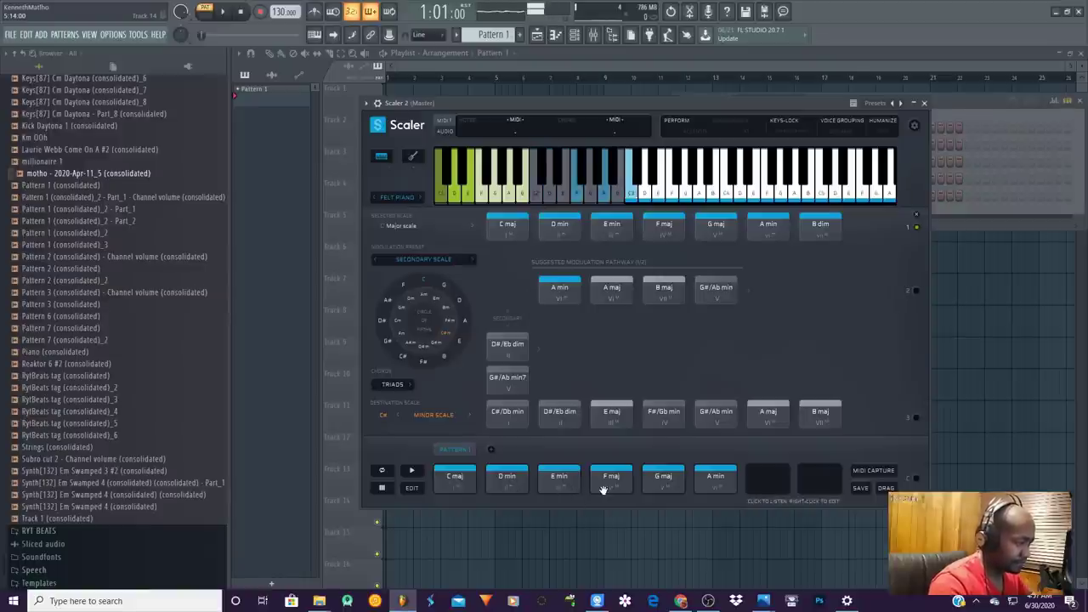
pyautogui.click(660, 493)
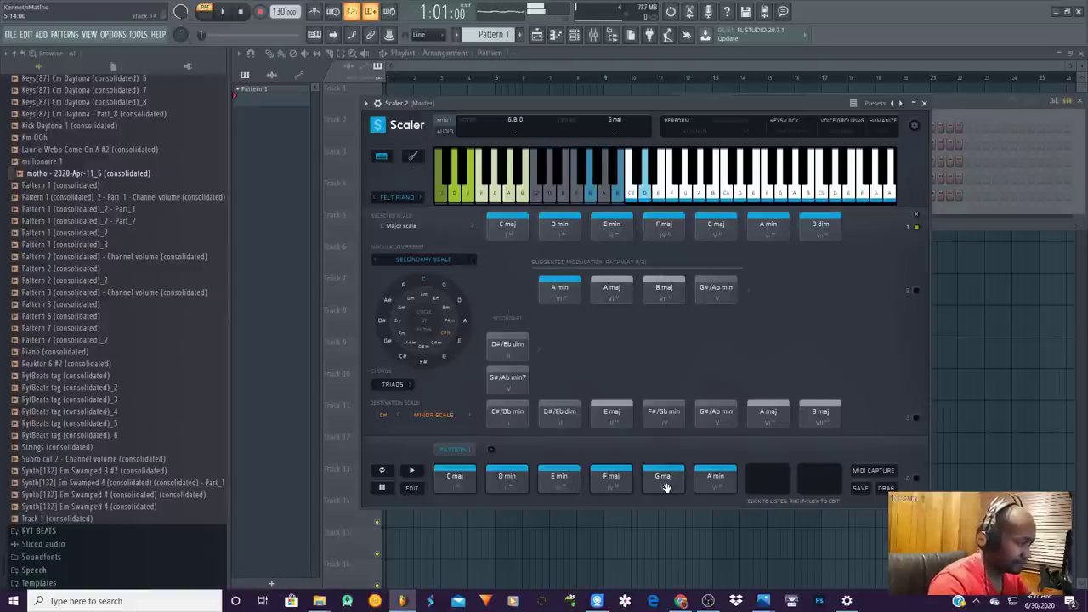
pyautogui.click(698, 486)
pyautogui.click(698, 486)
pyautogui.click(702, 486)
pyautogui.click(710, 485)
pyautogui.click(668, 486)
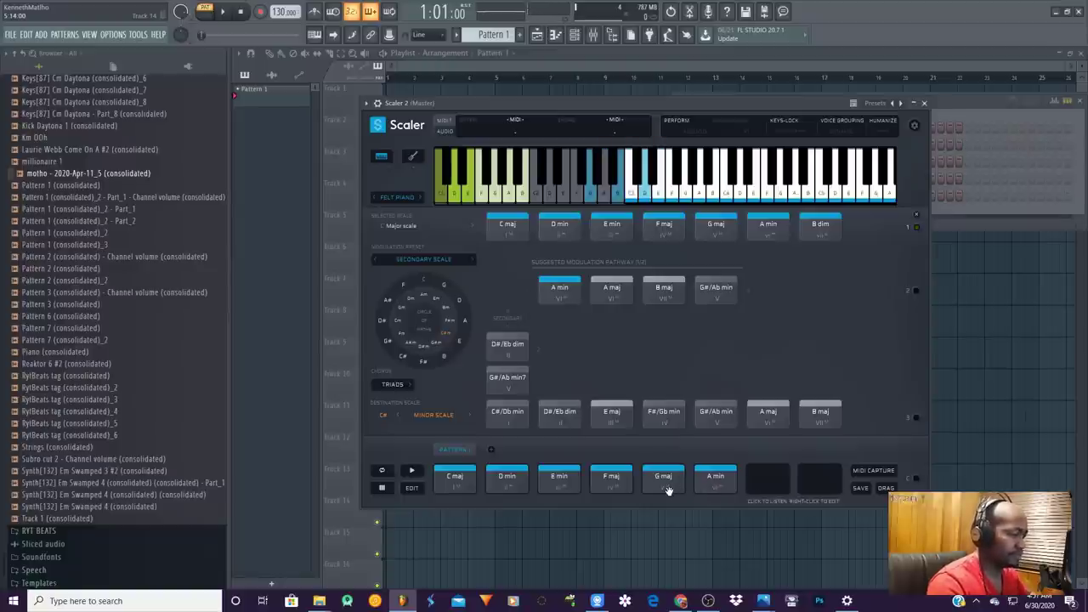
pyautogui.click(668, 490)
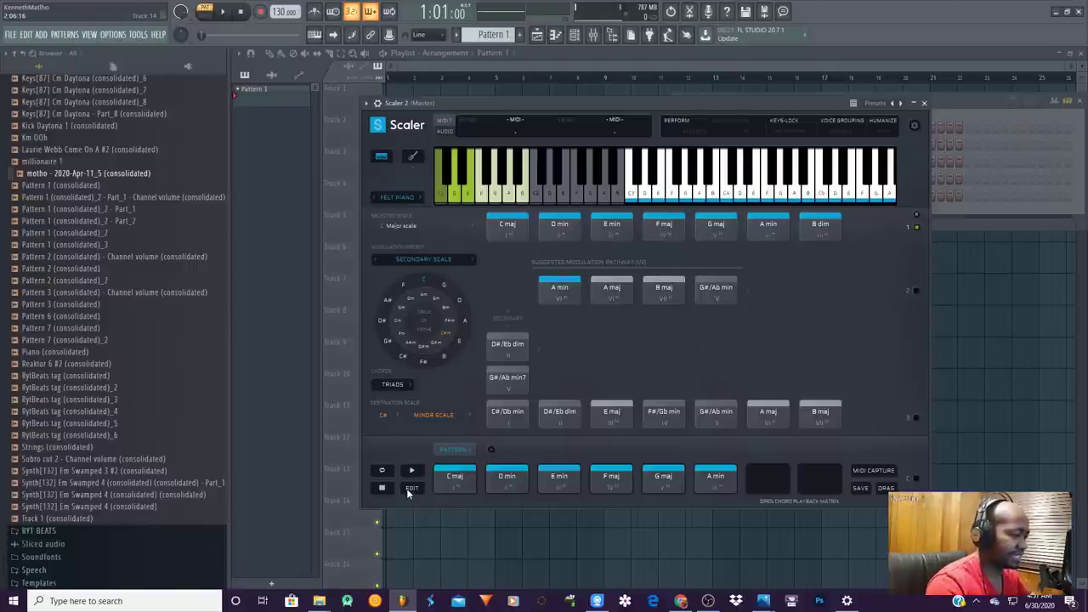
# Play the pattern's C maj, D min, E min and F maj chords, followed by A min, G maj and A min.
pyautogui.click(448, 484)
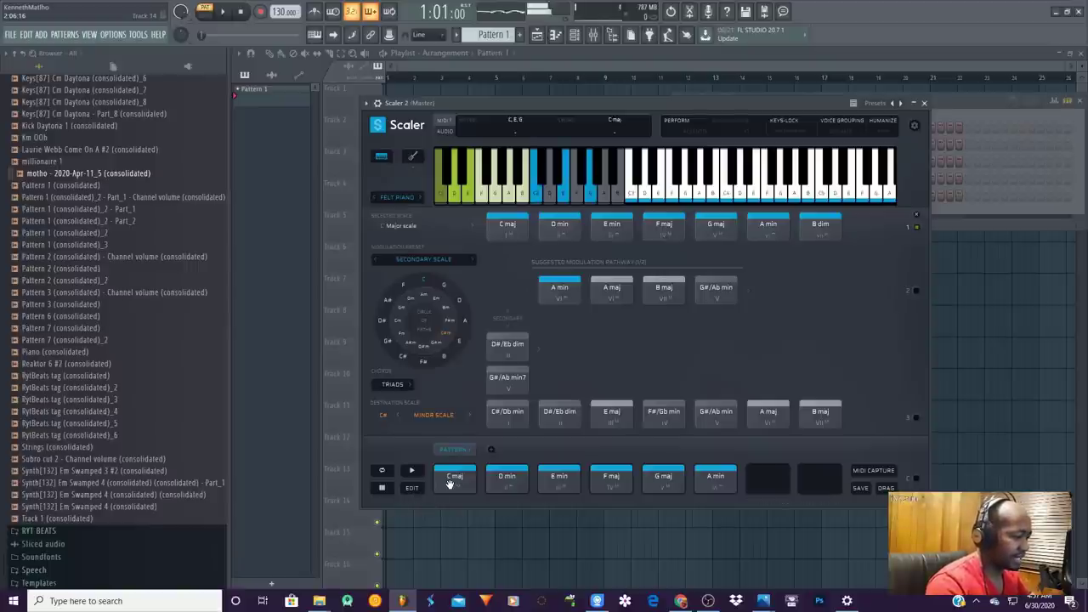
pyautogui.click(510, 487)
pyautogui.click(557, 489)
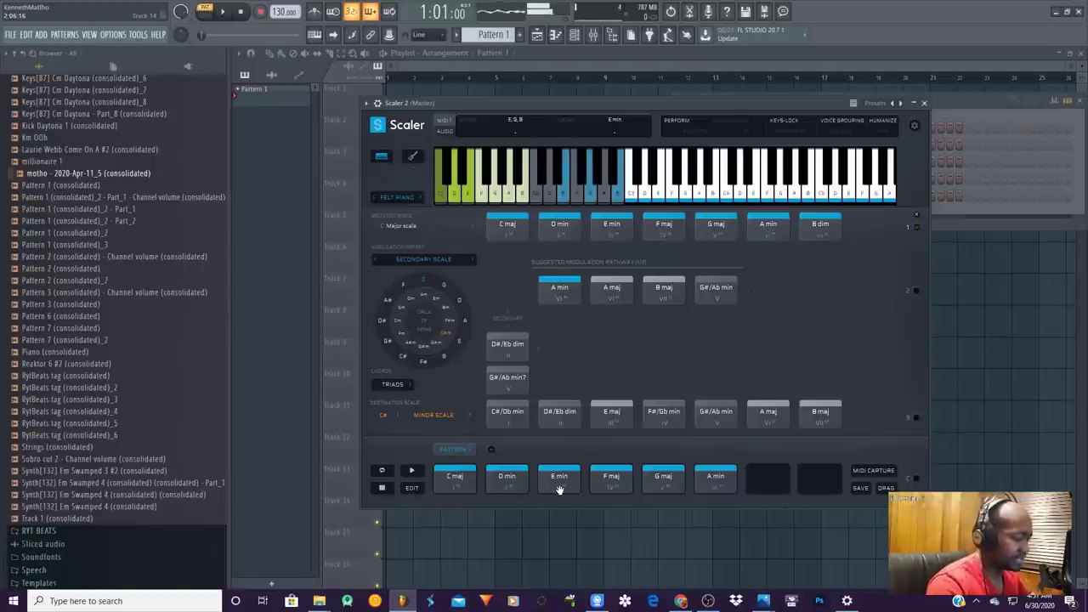
pyautogui.click(612, 489)
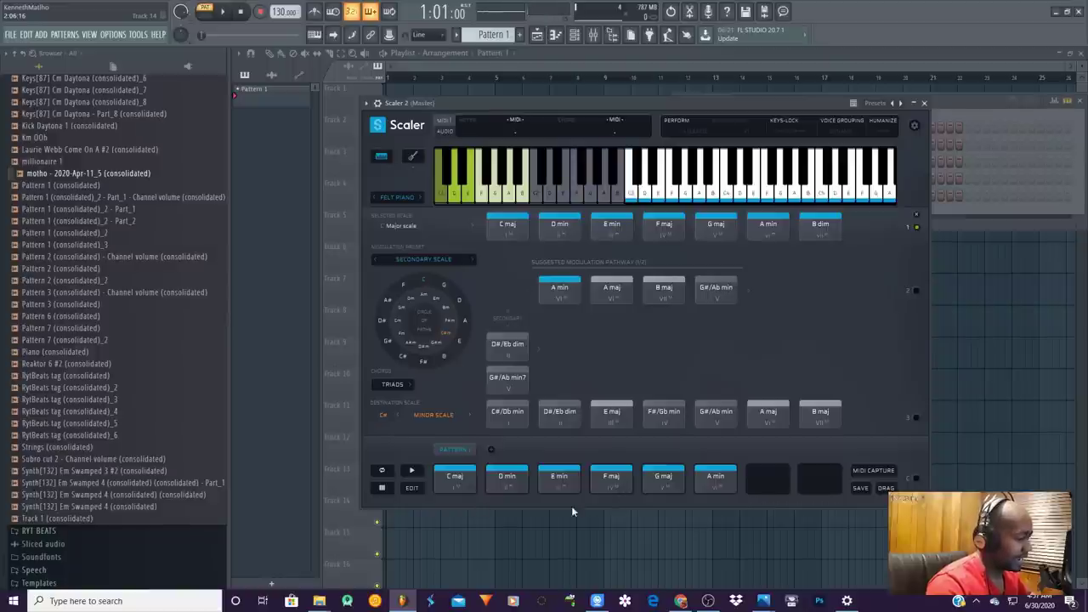
pyautogui.click(706, 484)
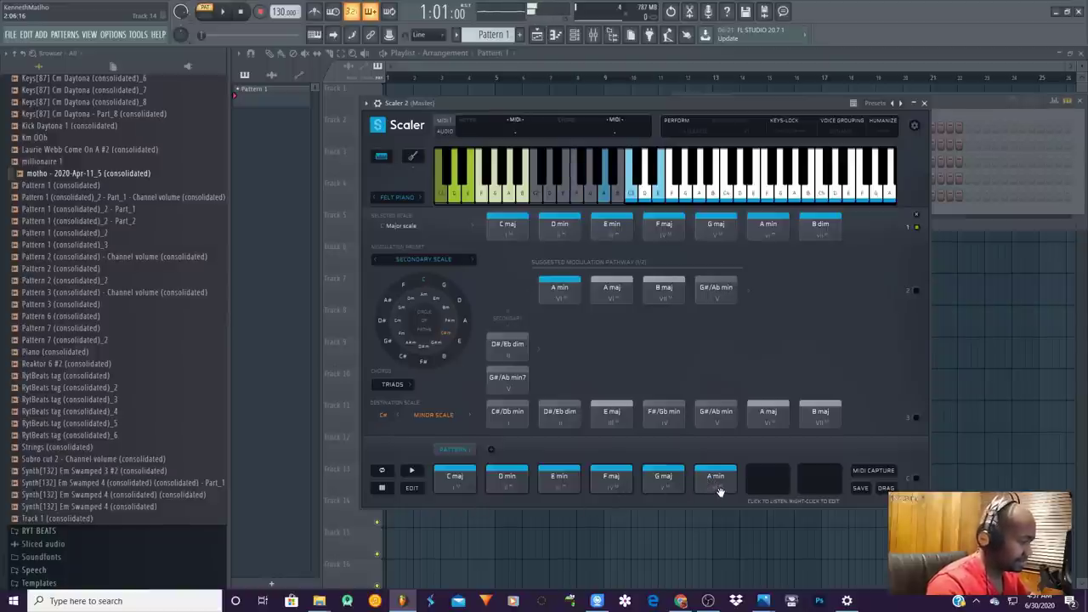
pyautogui.click(672, 489)
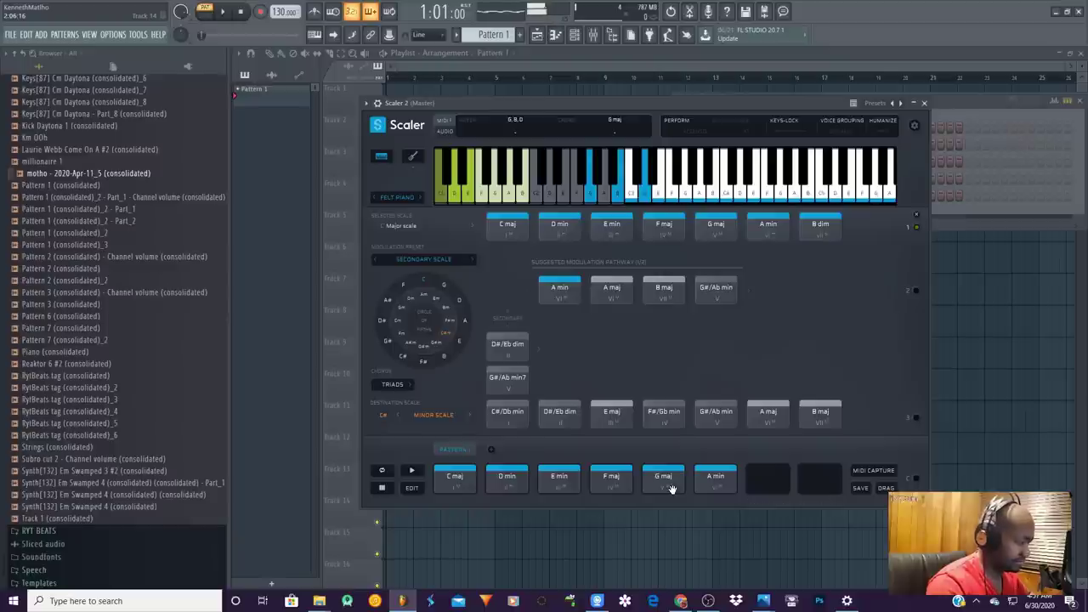
pyautogui.click(702, 491)
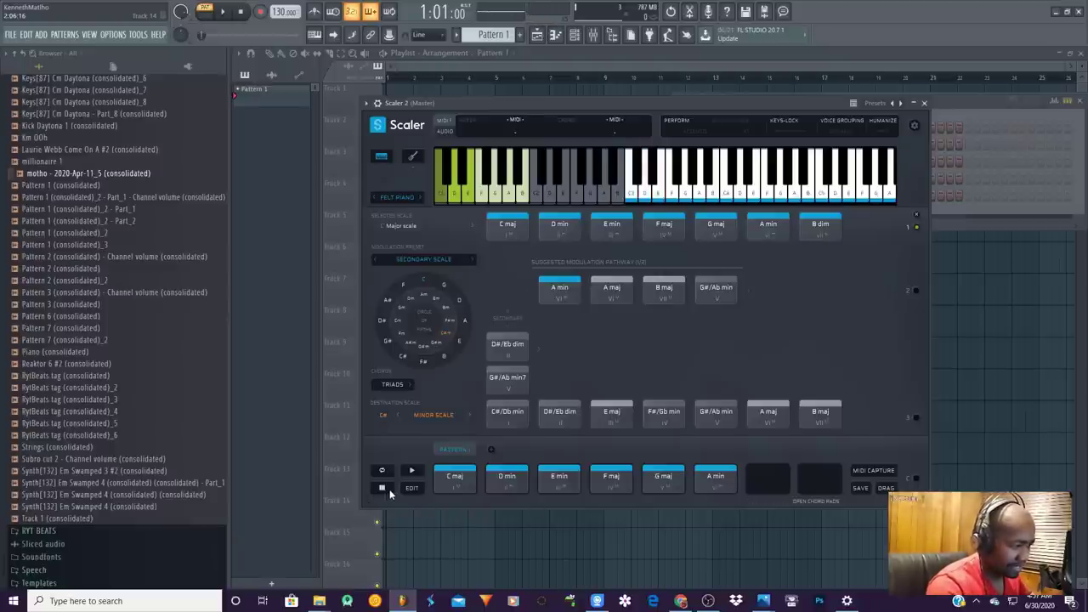
# Open the pattern's chord playback matrix and expand its playback timings and playback performances settings.
pyautogui.click(412, 487)
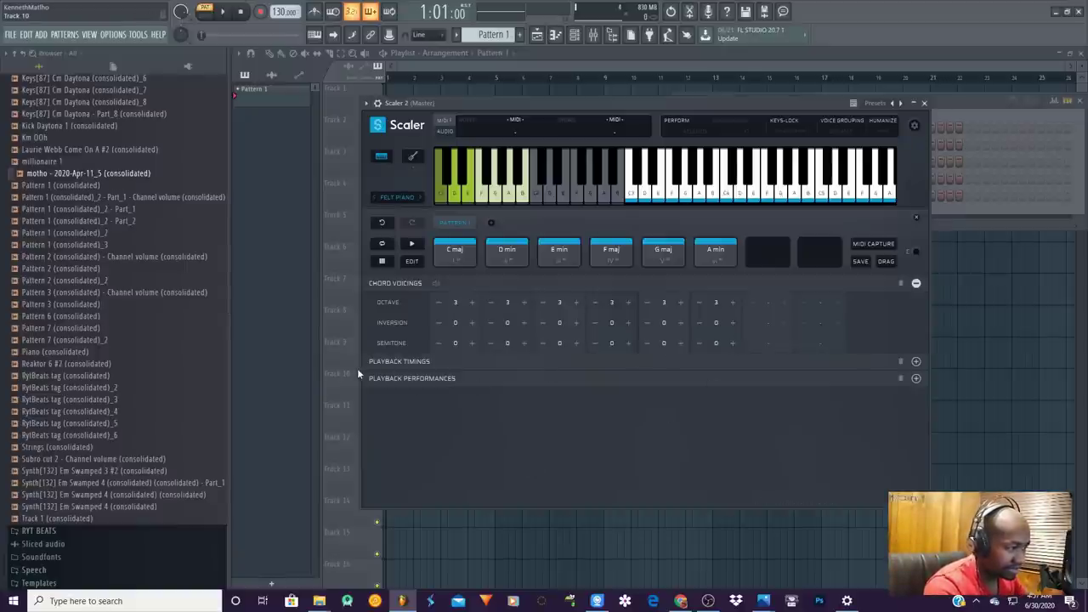
pyautogui.click(915, 362)
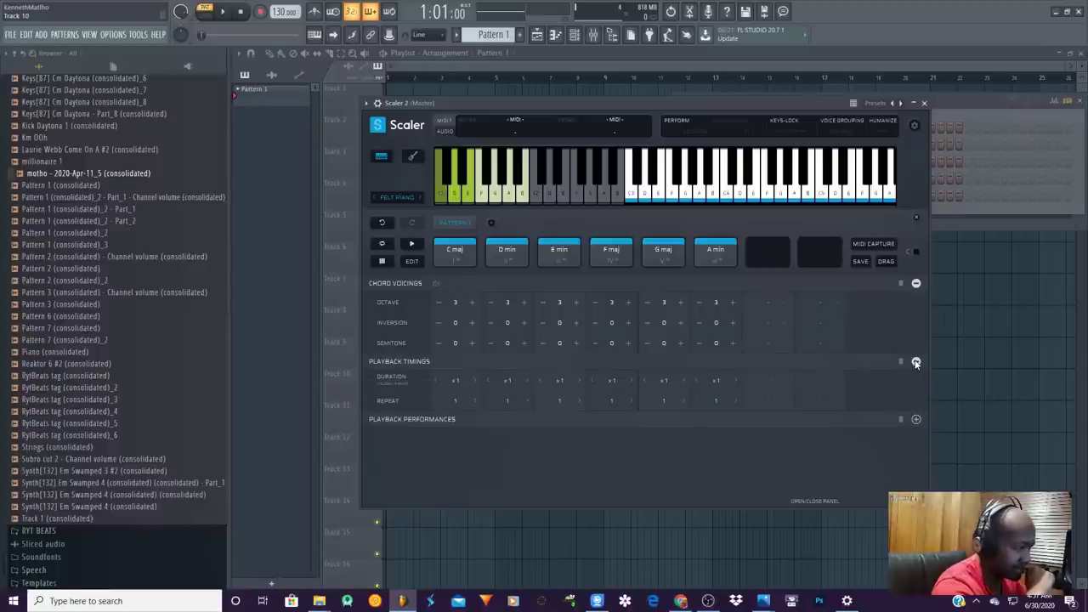
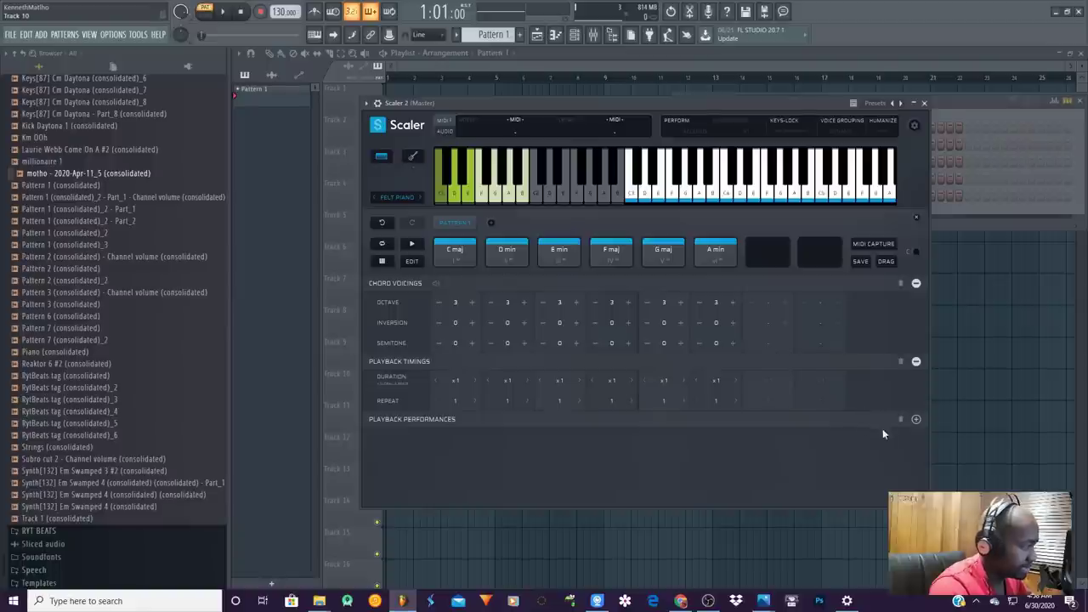
pyautogui.click(915, 418)
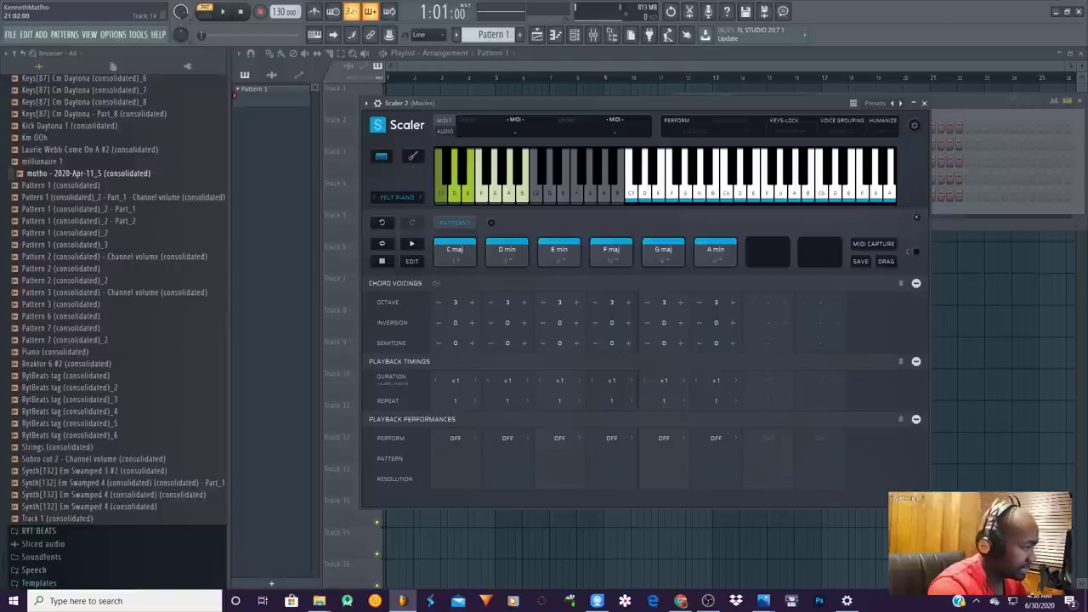
# Try a repeat value of 2 on the C maj chord, return it to 1, and set A min's repeat to 4.
pyautogui.click(474, 401)
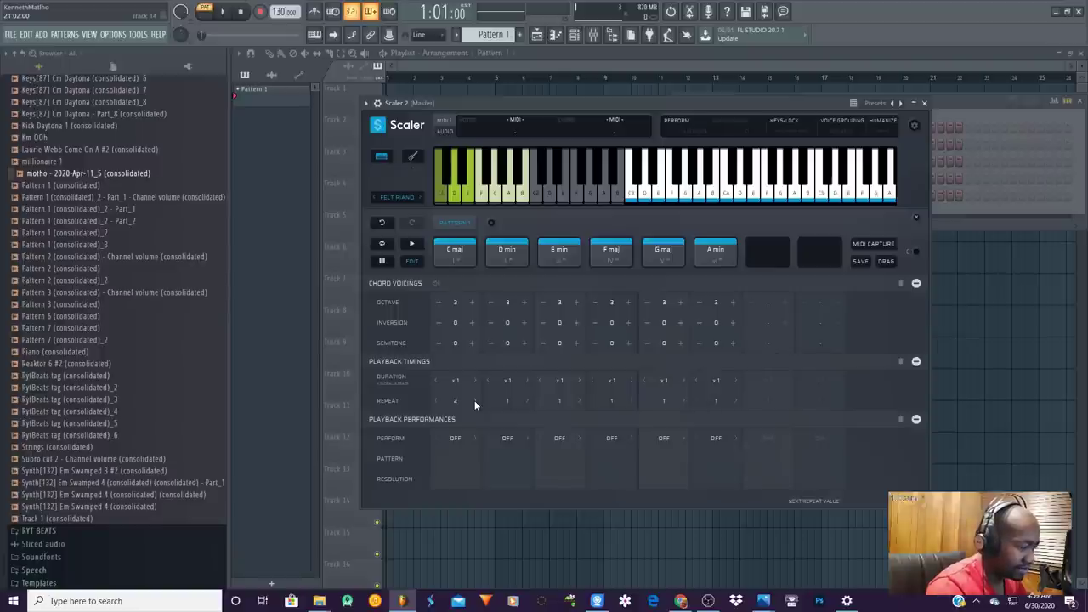
pyautogui.click(437, 403)
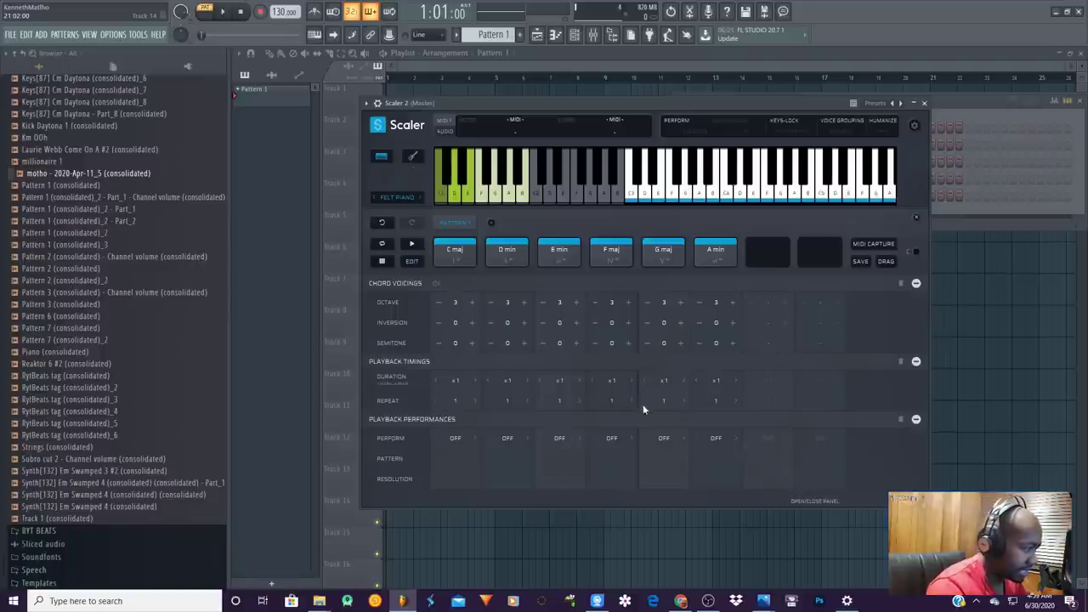
pyautogui.click(734, 402)
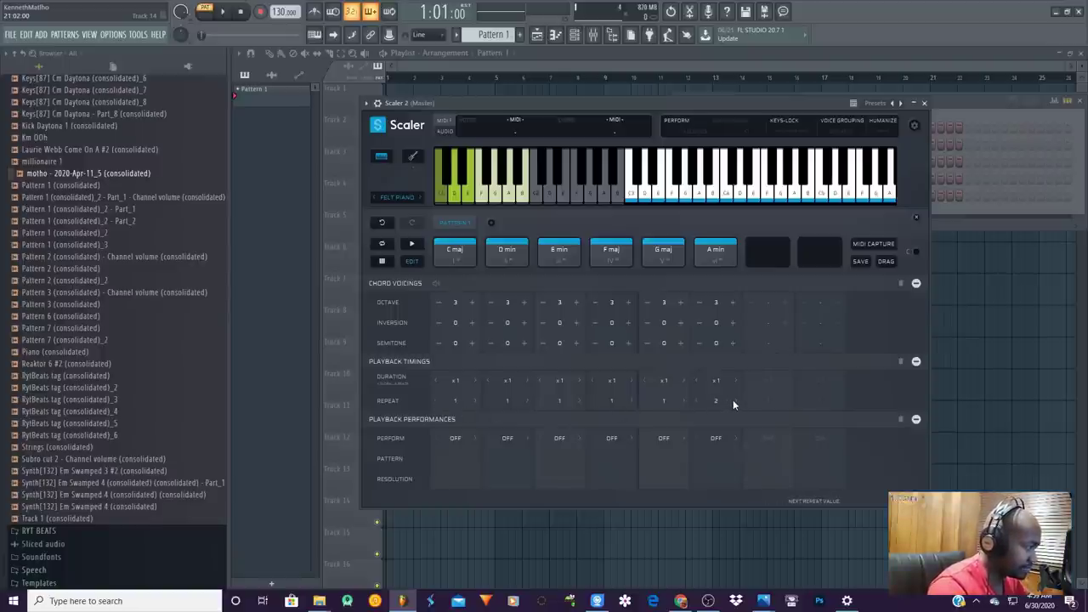
pyautogui.click(733, 399)
pyautogui.click(733, 399)
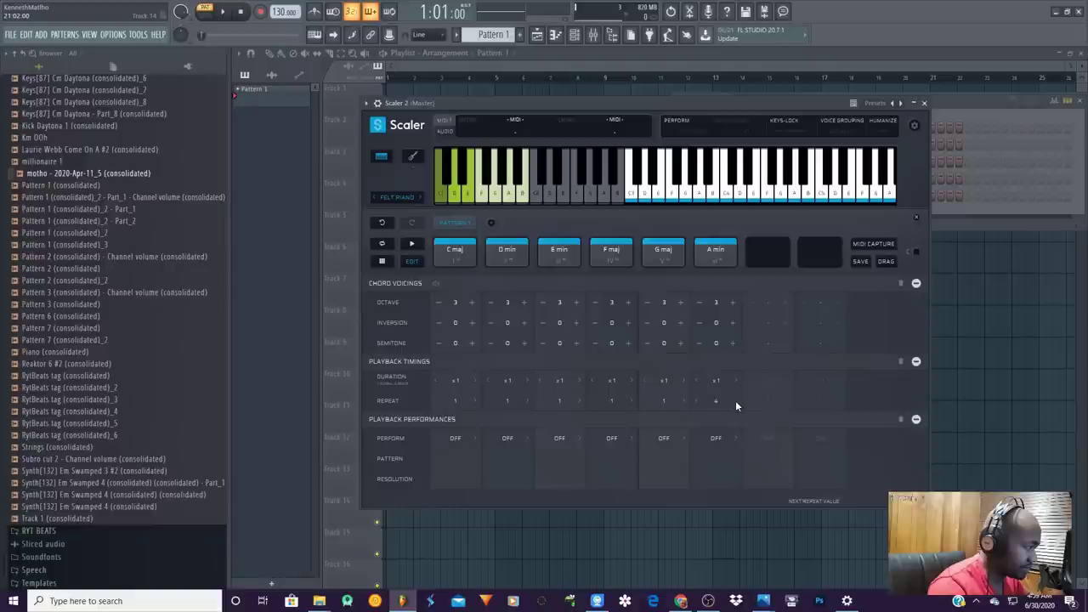
# Play the chord progression, audition the G maj chord and set its repeat value to 2.
pyautogui.click(413, 245)
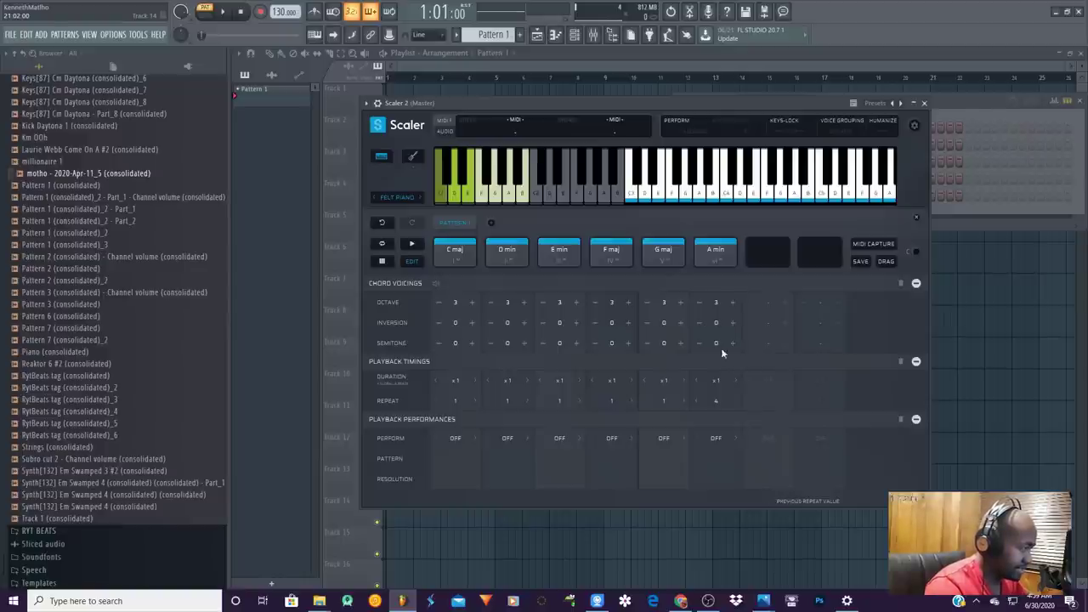
pyautogui.click(663, 246)
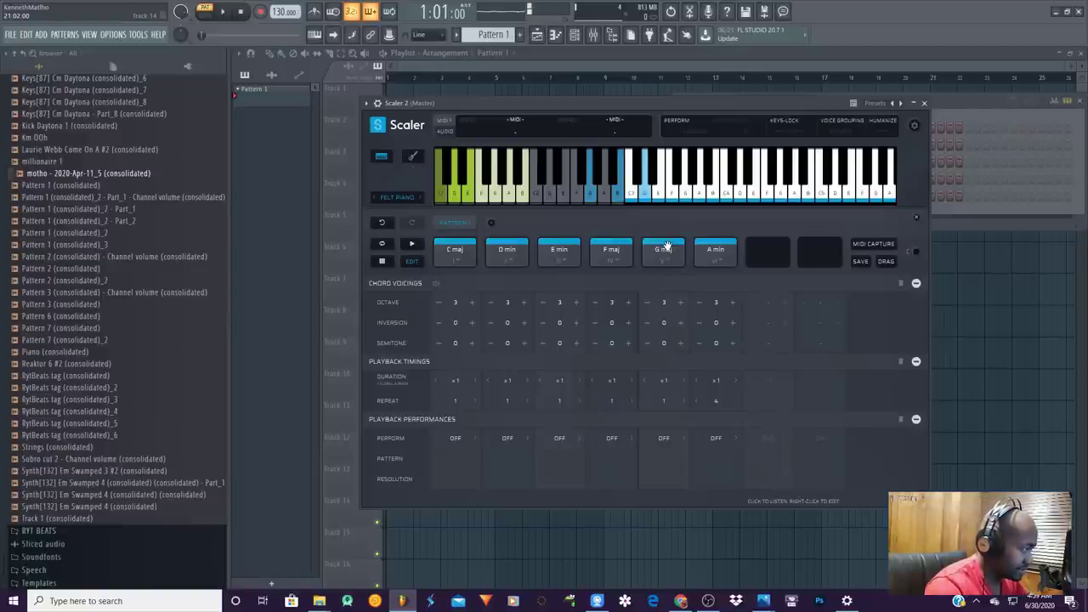
pyautogui.rightClick(662, 247)
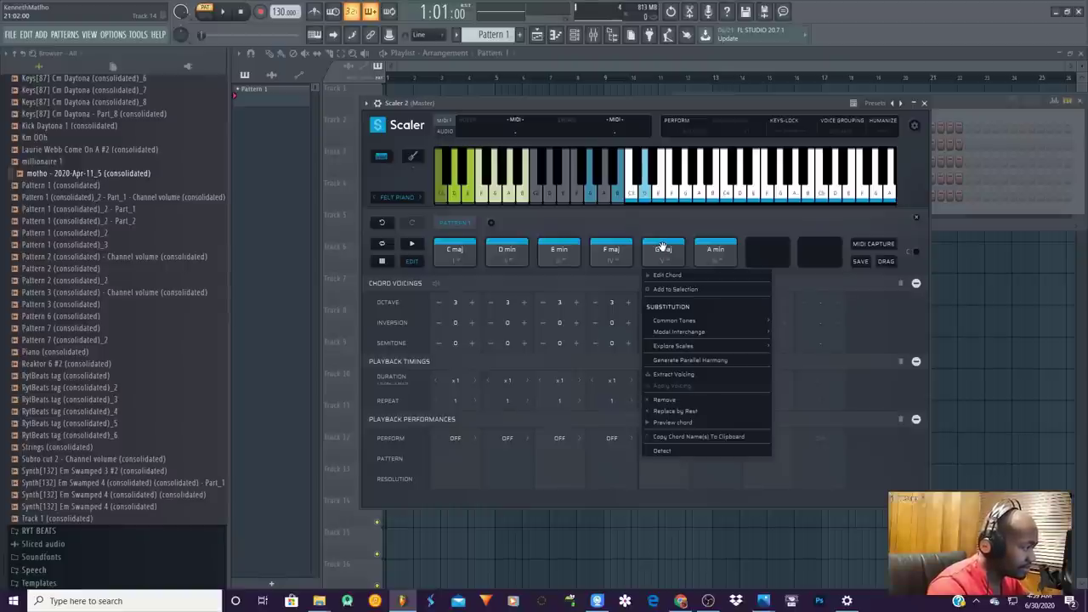
pyautogui.click(736, 226)
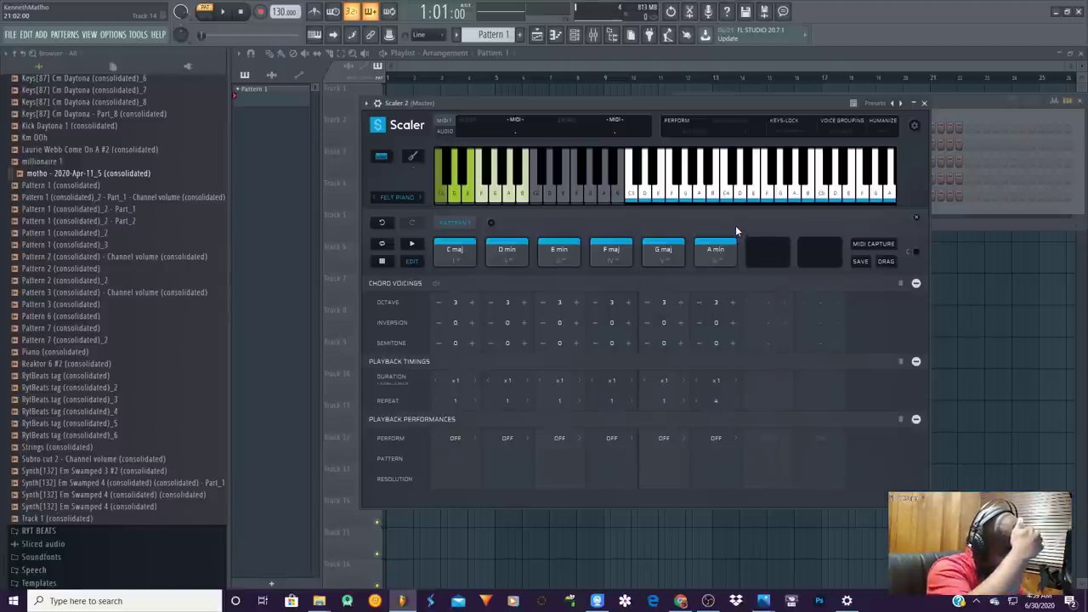
pyautogui.click(681, 401)
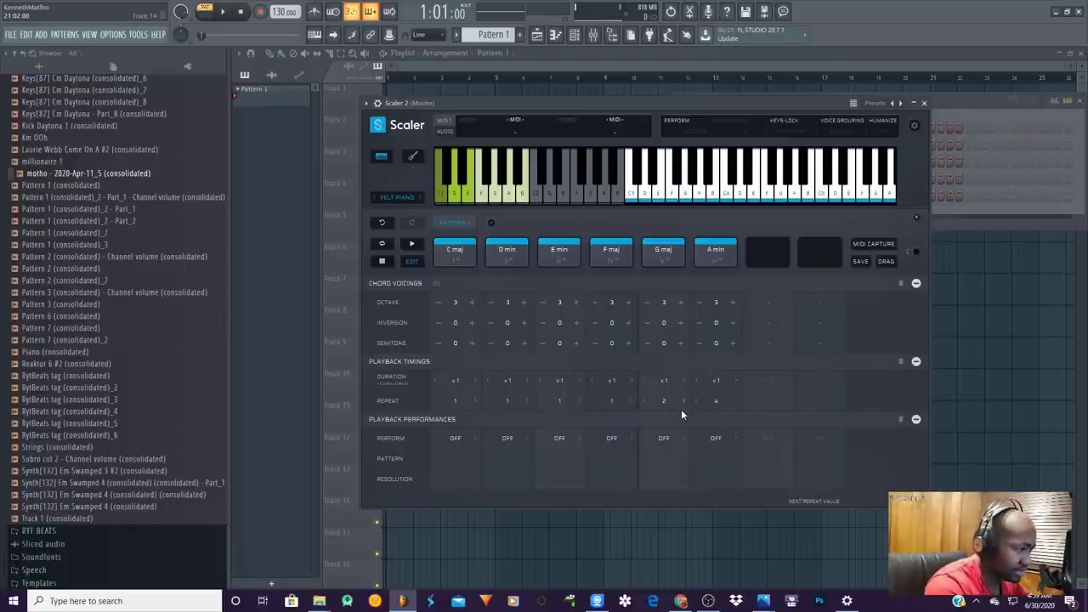
# Set the C maj chord's performance to Arpeggio and play the progression.
pyautogui.click(457, 440)
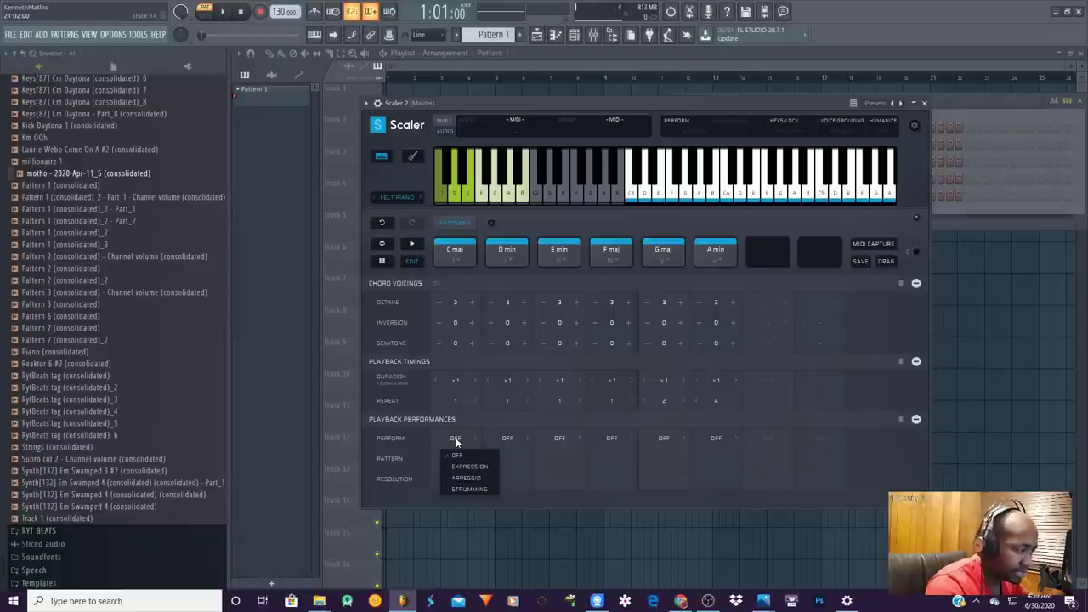
pyautogui.click(465, 477)
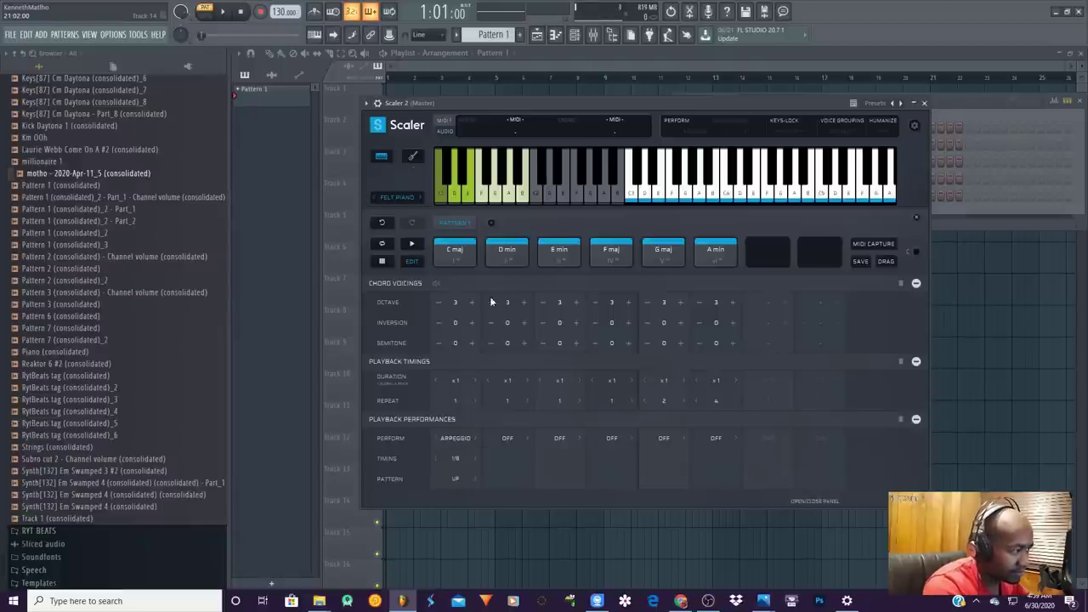
pyautogui.click(413, 245)
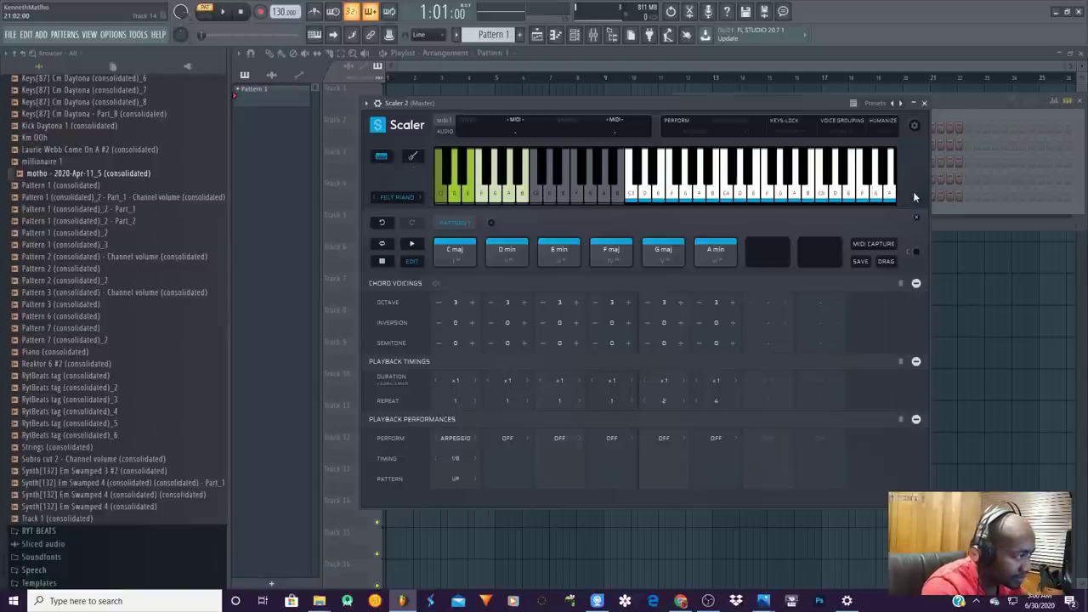
# Audition the pattern's G maj chord twice and bring up its editing options.
pyautogui.moveTo(781, 253)
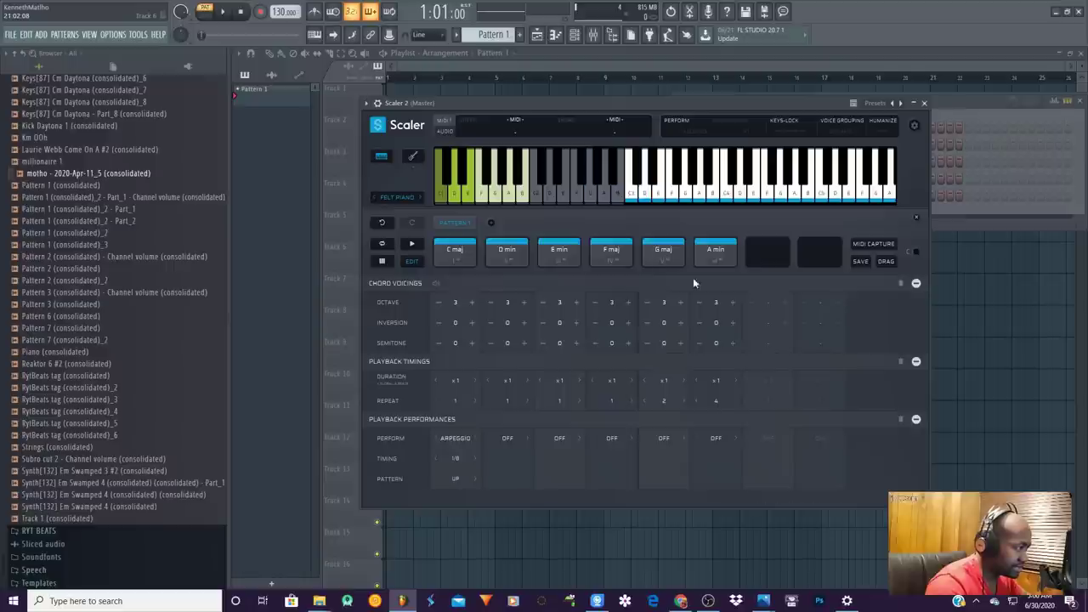
pyautogui.click(757, 254)
pyautogui.click(660, 250)
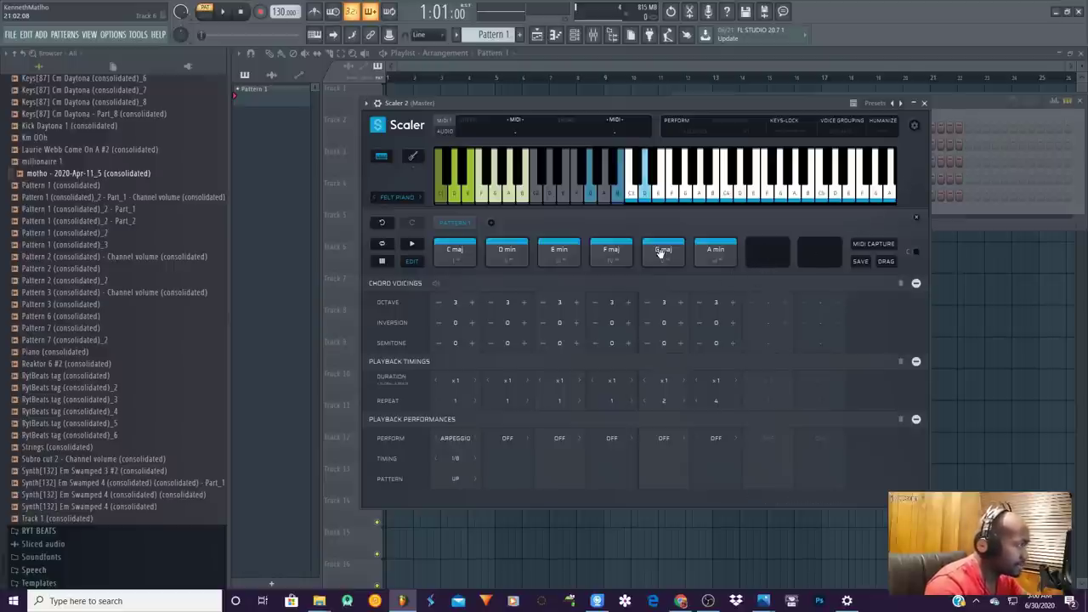
pyautogui.click(657, 249)
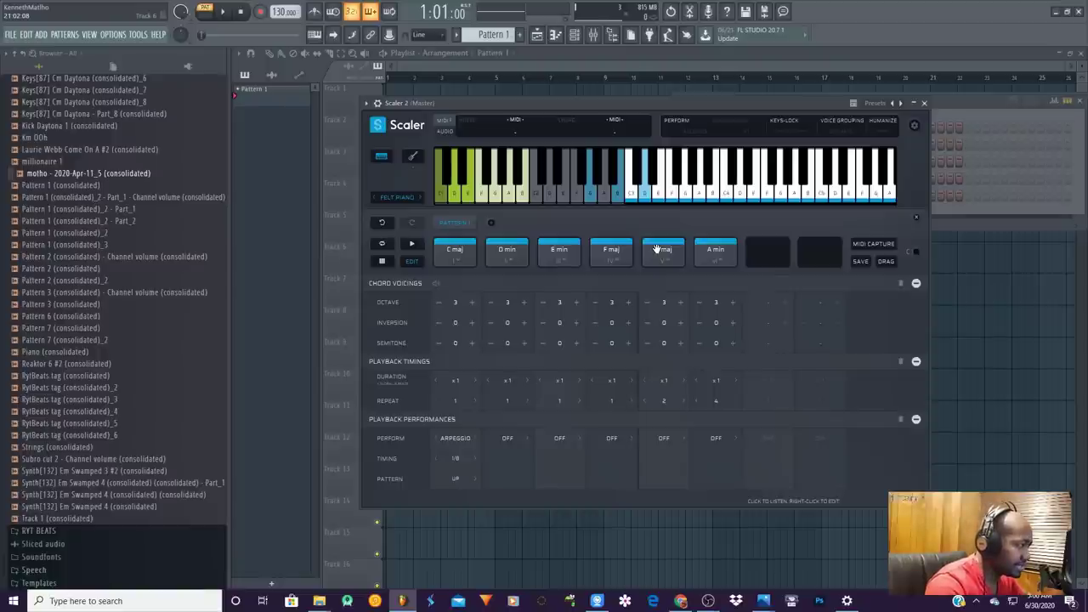
pyautogui.rightClick(657, 249)
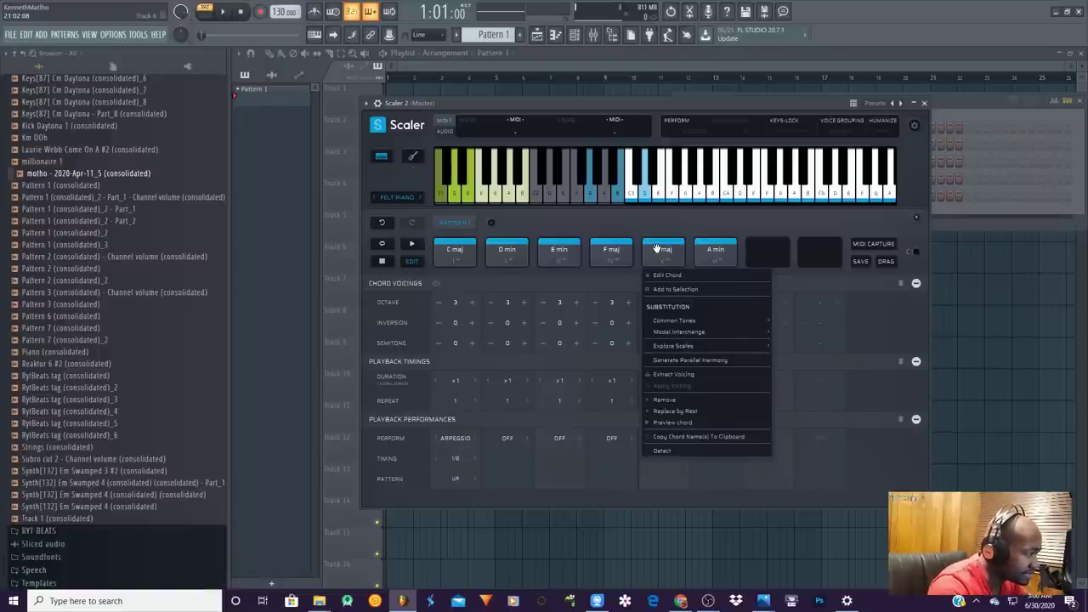
pyautogui.click(658, 248)
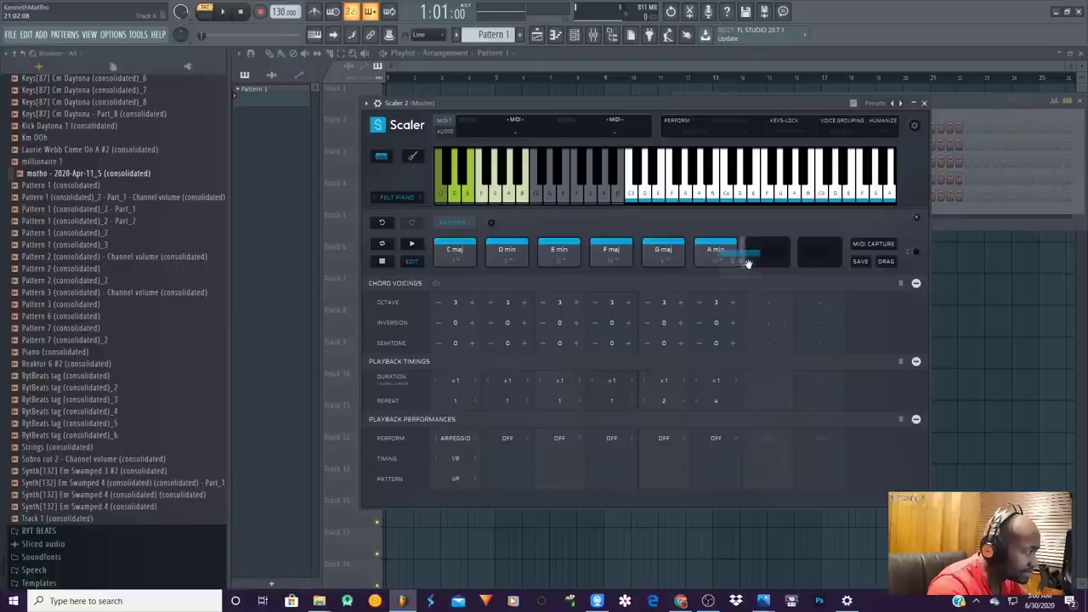
# Move the G maj chord to the empty slot after A min, then move it back into the fifth slot in place of the rest.
pyautogui.moveTo(767, 254); pyautogui.dragTo(768, 253)
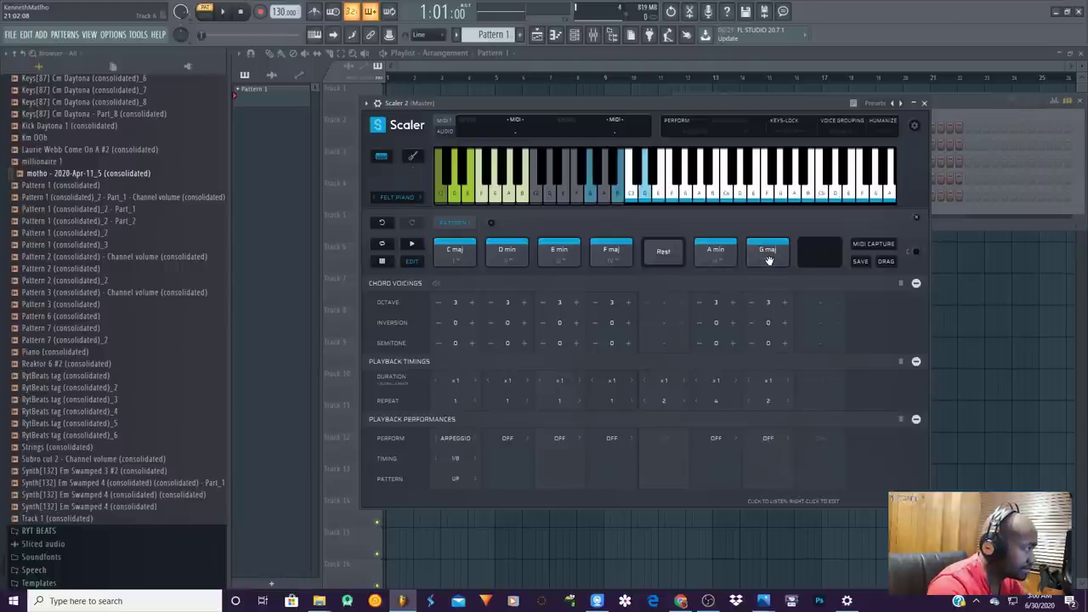
pyautogui.rightClick(665, 253)
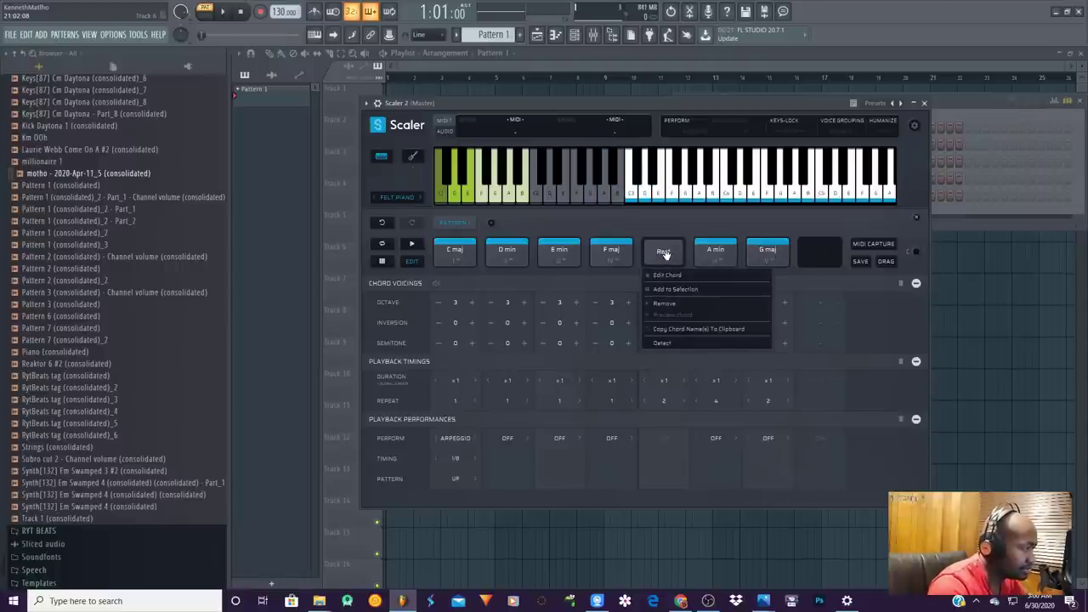
pyautogui.moveTo(767, 249); pyautogui.dragTo(651, 259)
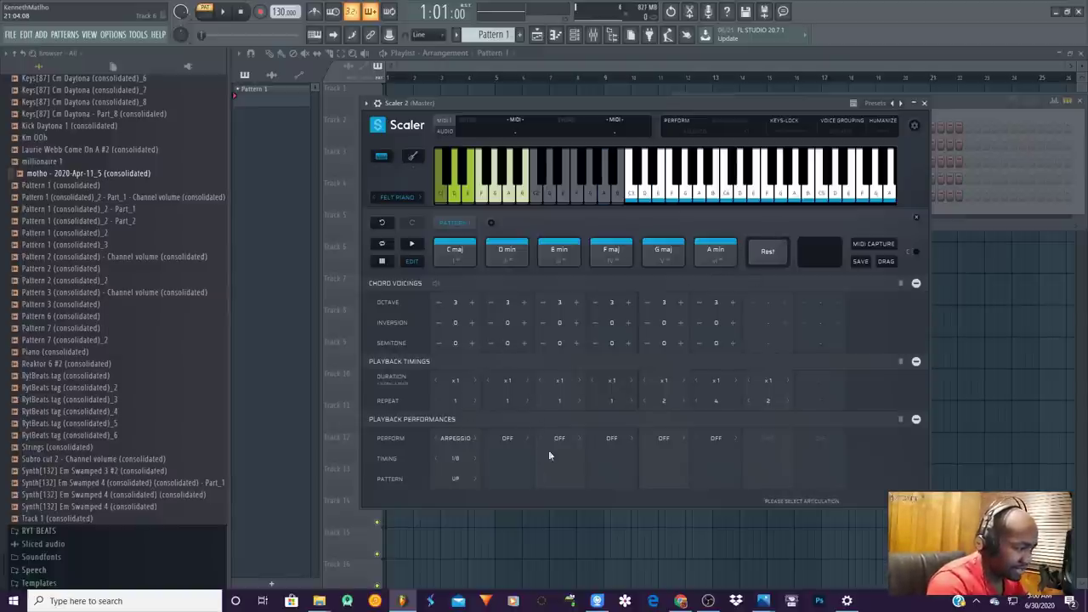
# Play the progression, then try the G maj chord and the rest after A min individually.
pyautogui.click(412, 243)
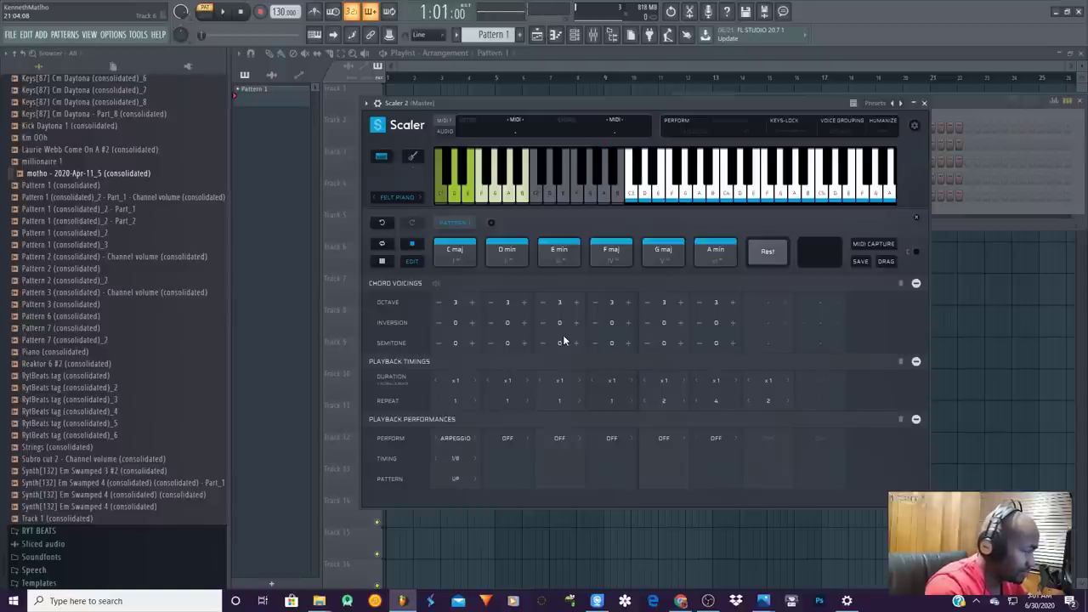
pyautogui.click(664, 255)
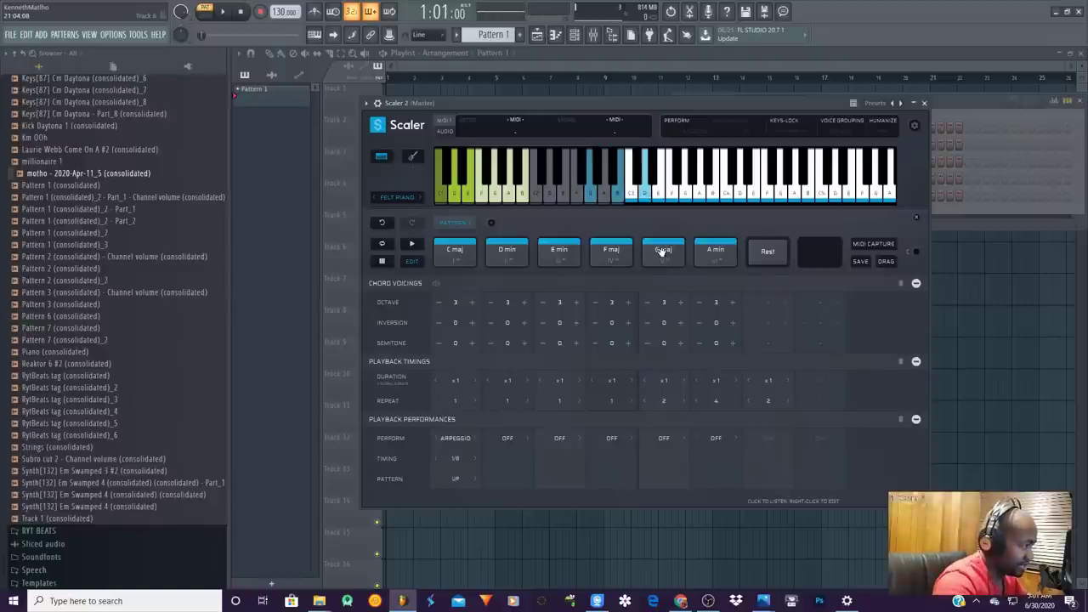
pyautogui.click(767, 253)
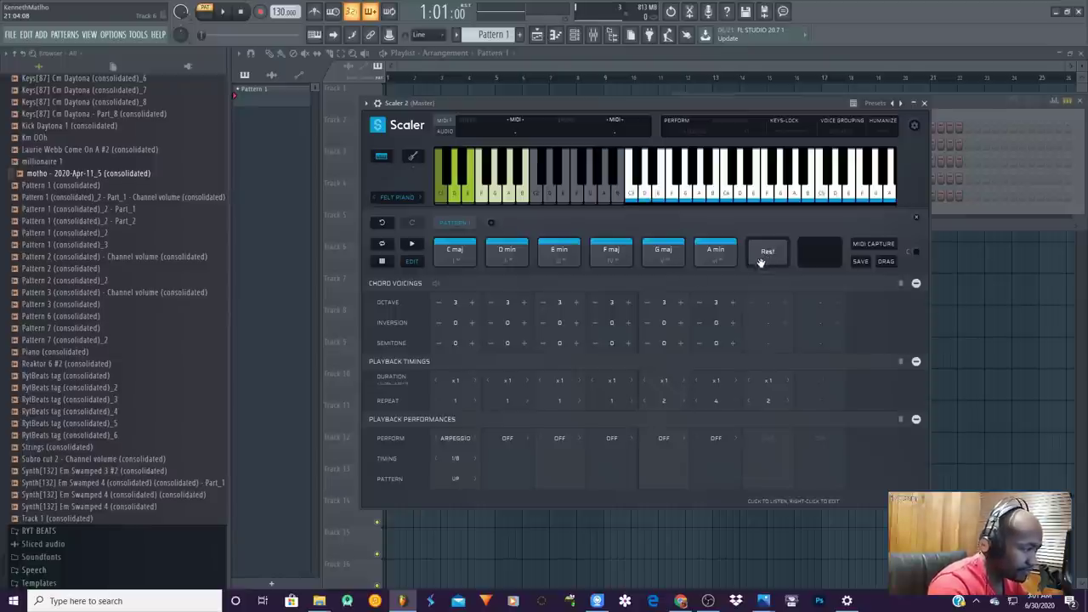
# Set the G maj chord's performance to Arpeggio during playback and replay the progression.
pyautogui.click(413, 243)
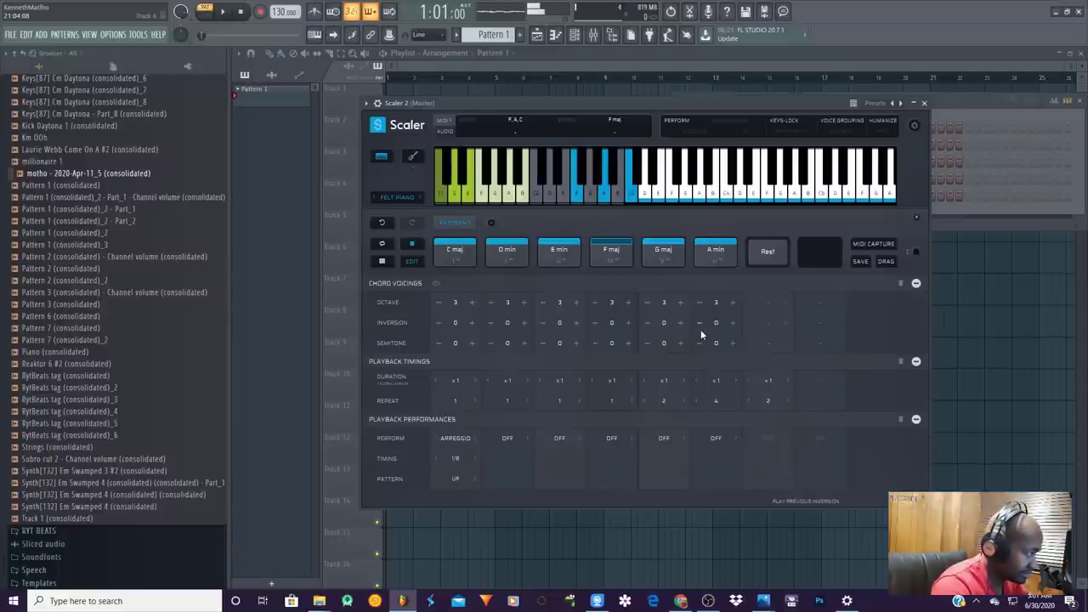
pyautogui.click(665, 437)
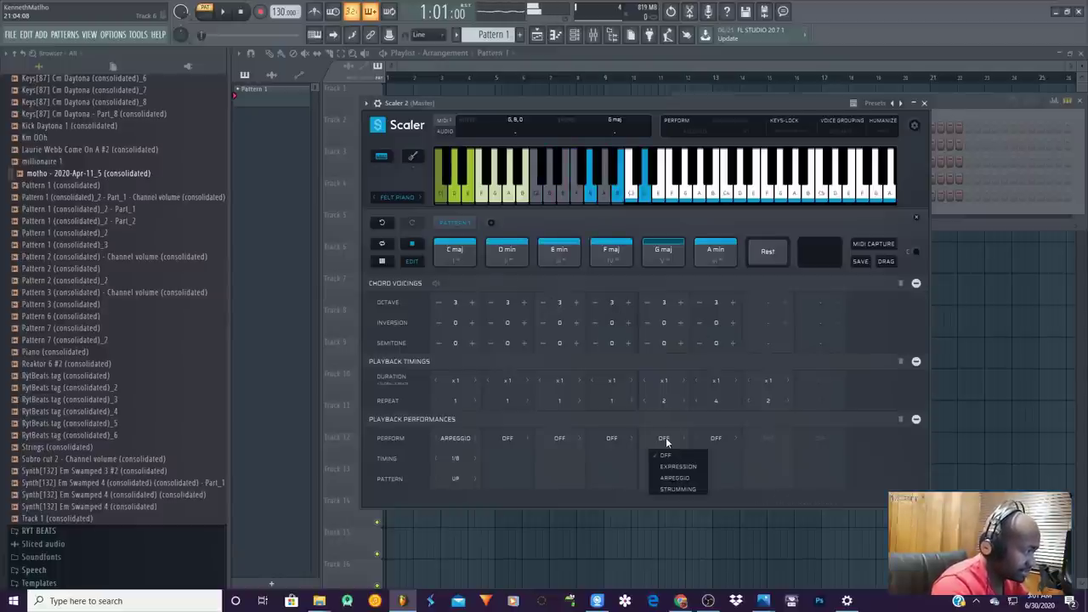
pyautogui.click(668, 471)
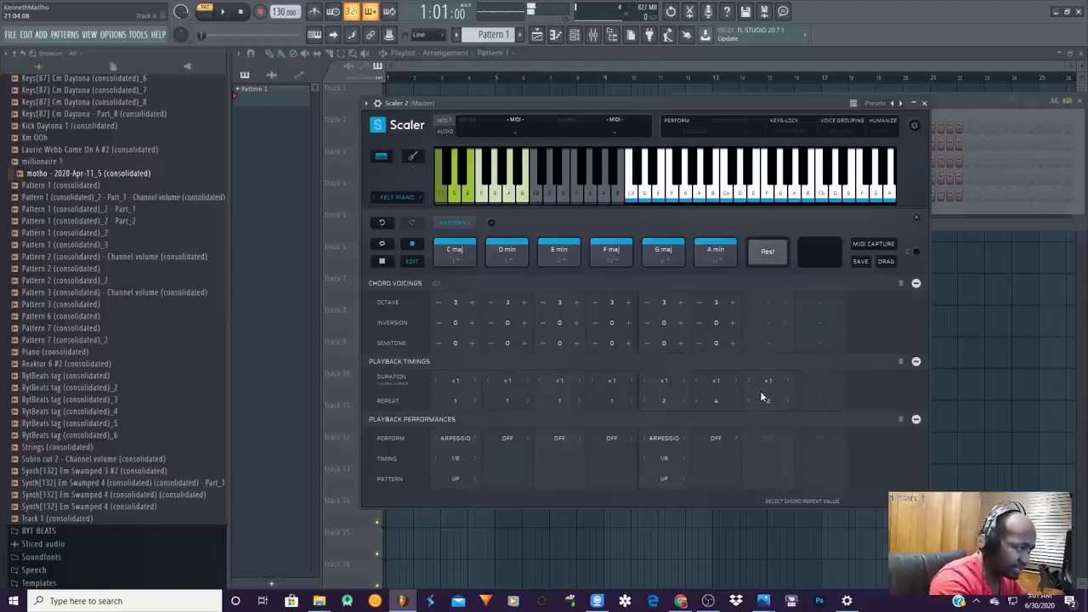
pyautogui.click(424, 248)
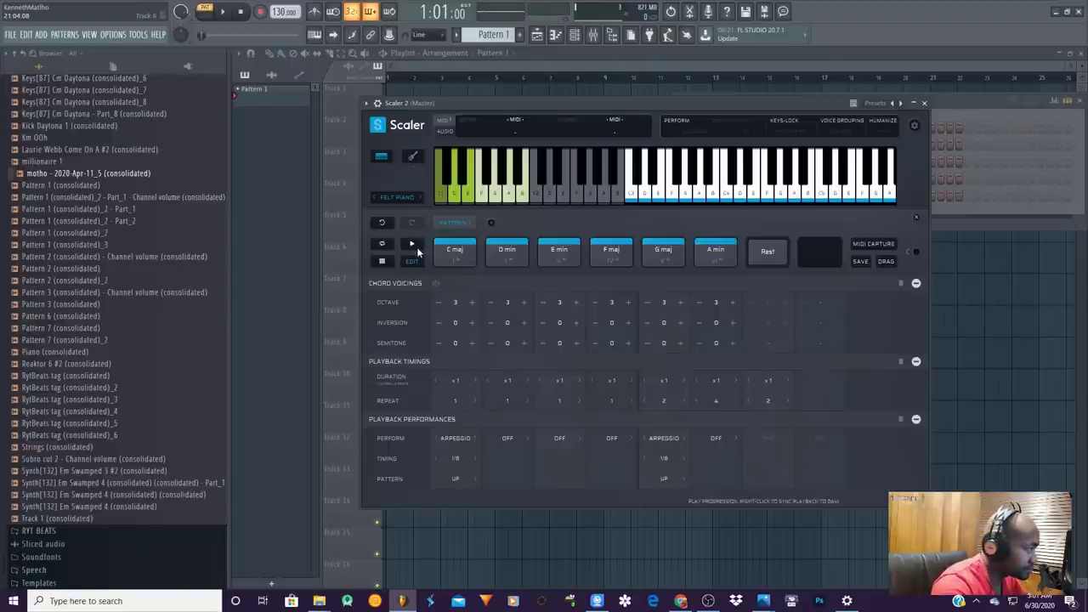
pyautogui.click(412, 246)
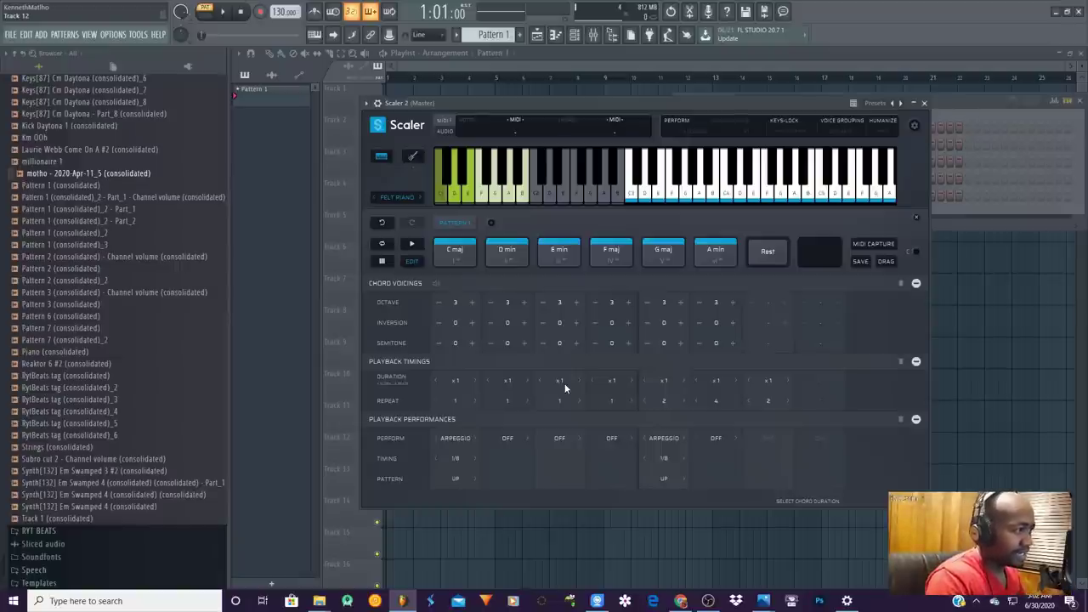
pyautogui.click(412, 243)
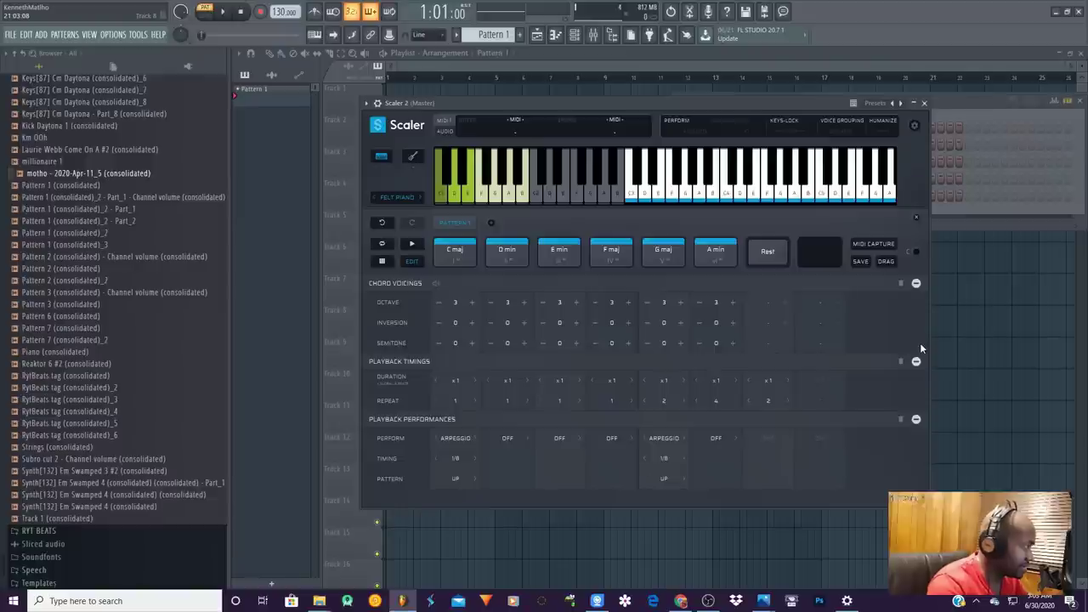
# Collapse the chord voicings, playback timings and playback performances settings.
pyautogui.click(916, 283)
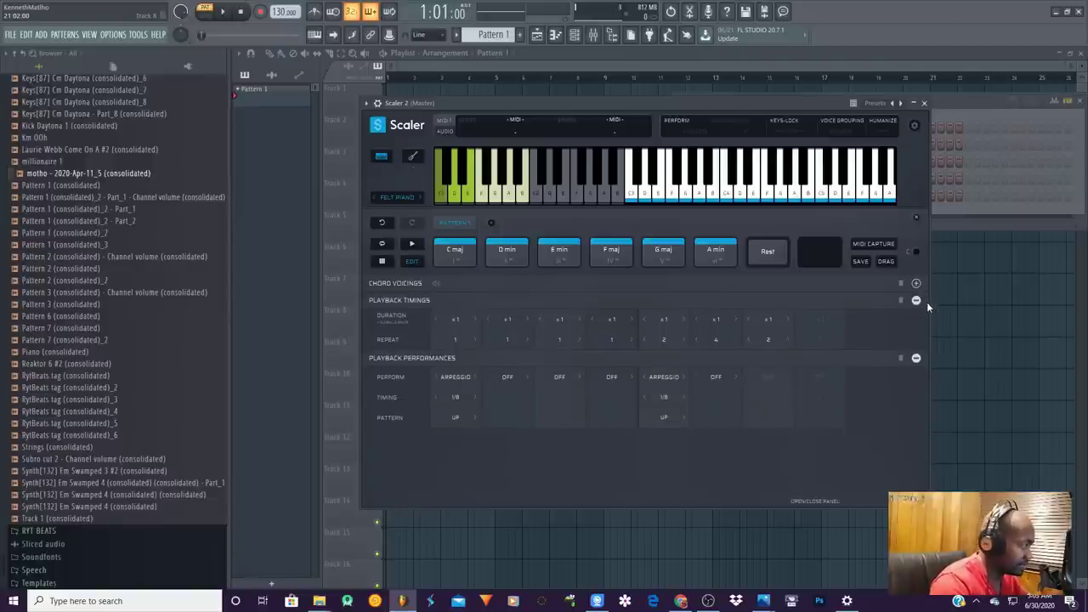
pyautogui.click(916, 300)
pyautogui.click(916, 317)
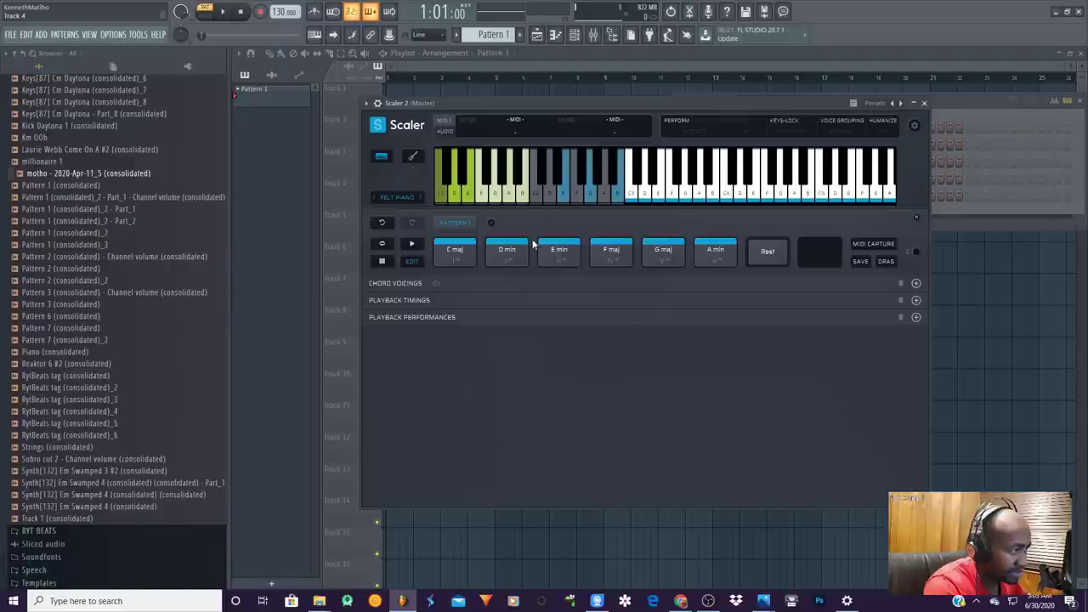
# Sync the progression's playback to the DAW, then start and stop the host transport to hear it.
pyautogui.click(408, 243)
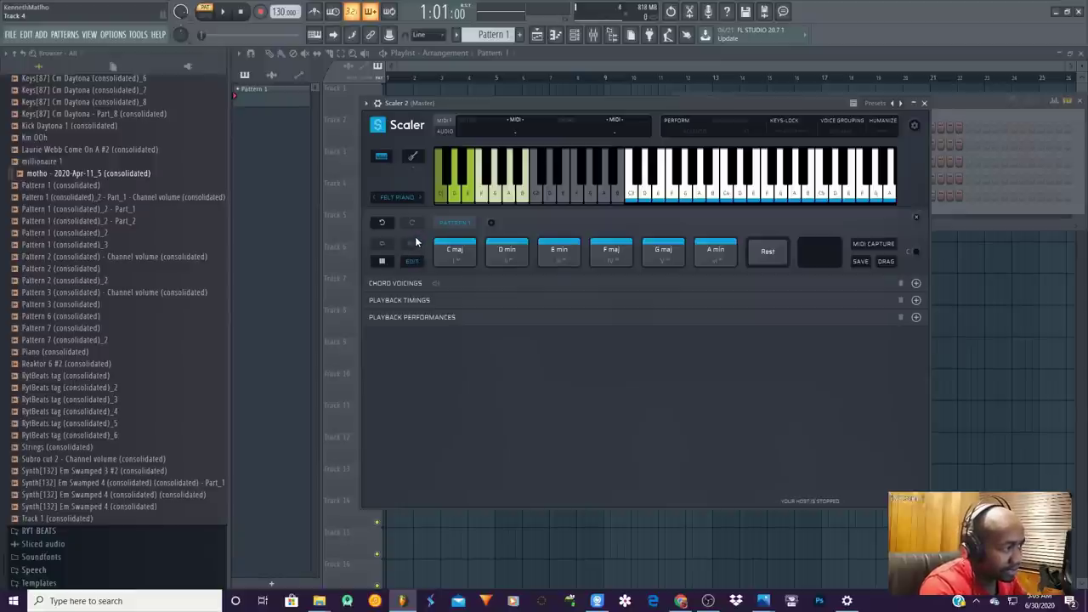
pyautogui.click(223, 12)
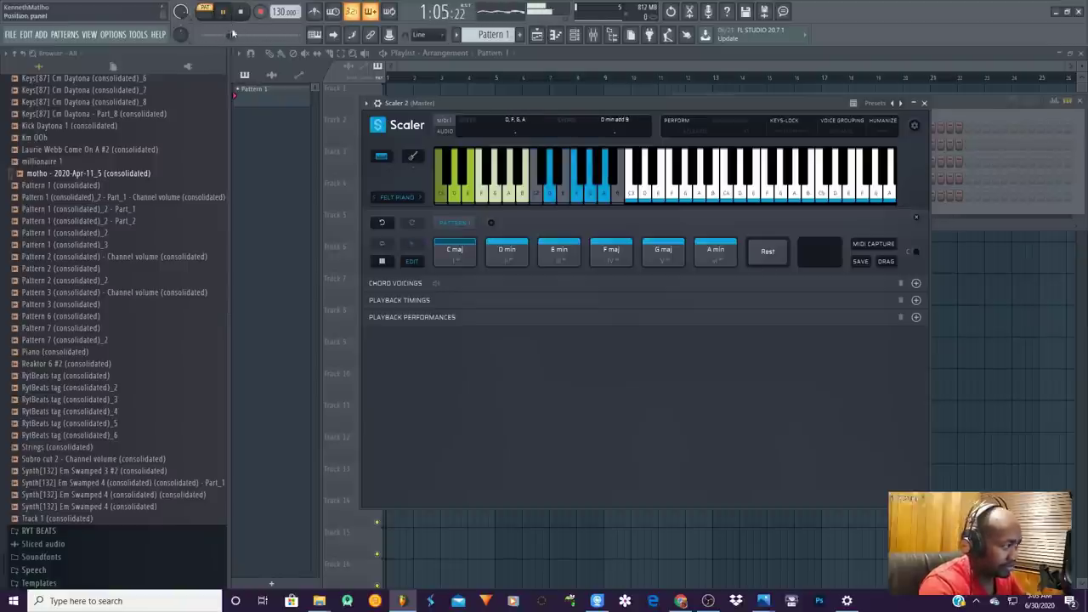
pyautogui.click(241, 12)
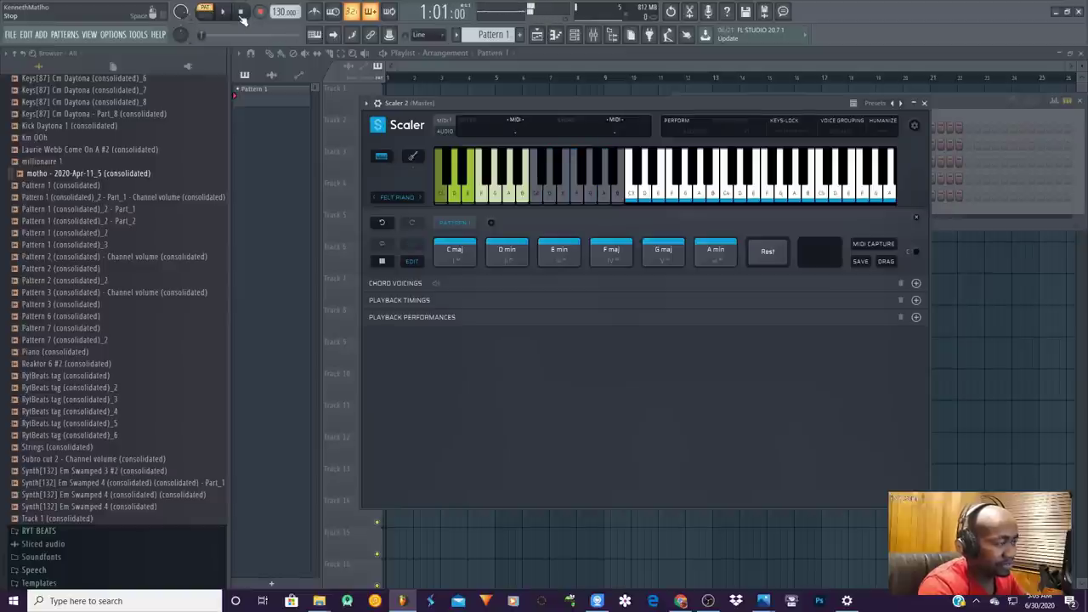
# Show the channel rack and audition the pattern's A min chord.
pyautogui.press('F6')
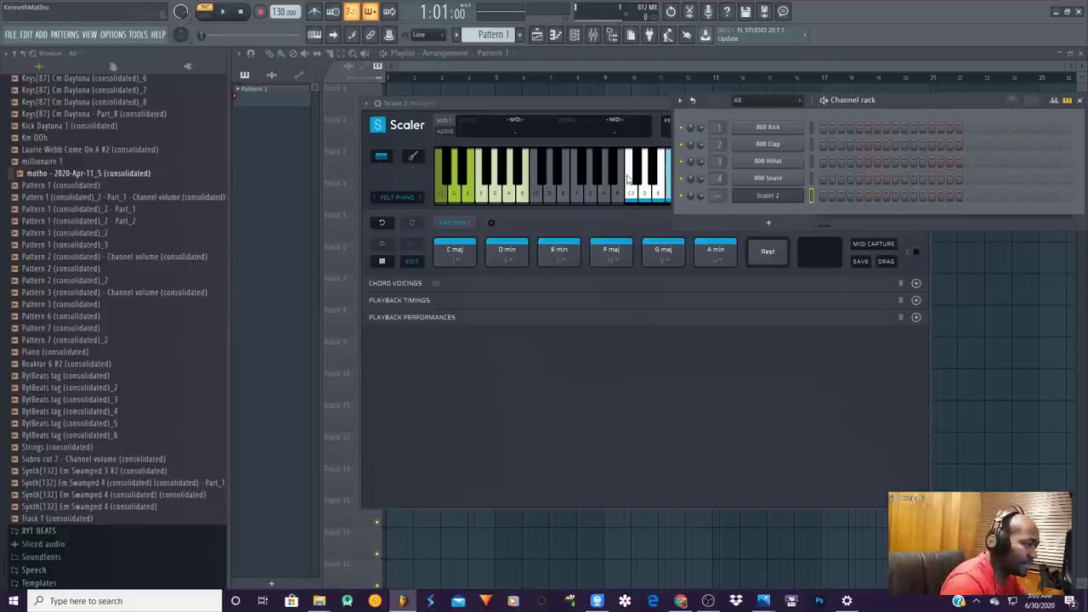
pyautogui.click(722, 259)
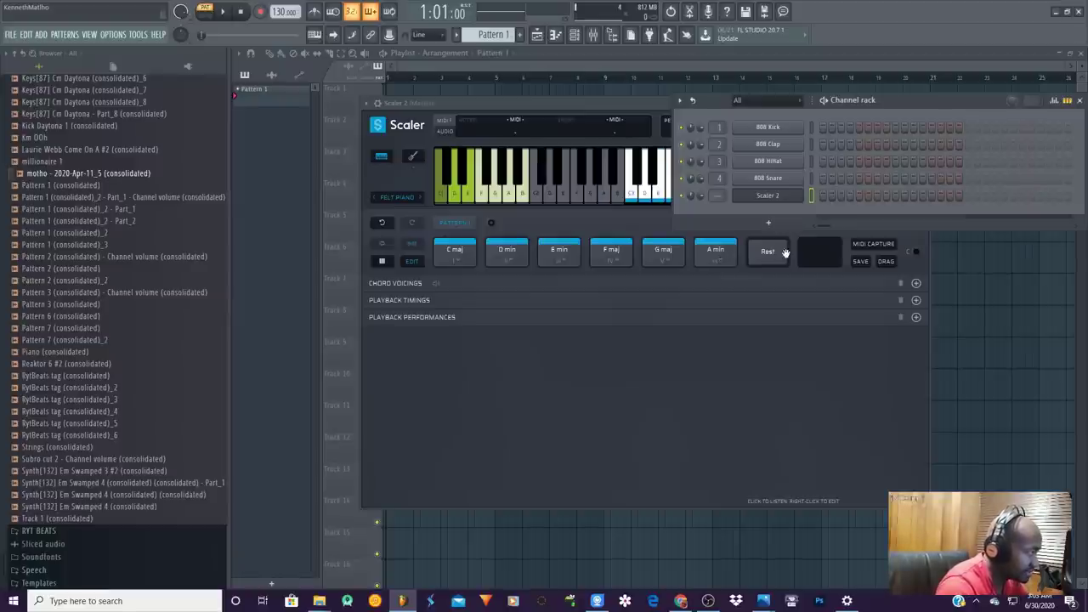
pyautogui.click(723, 255)
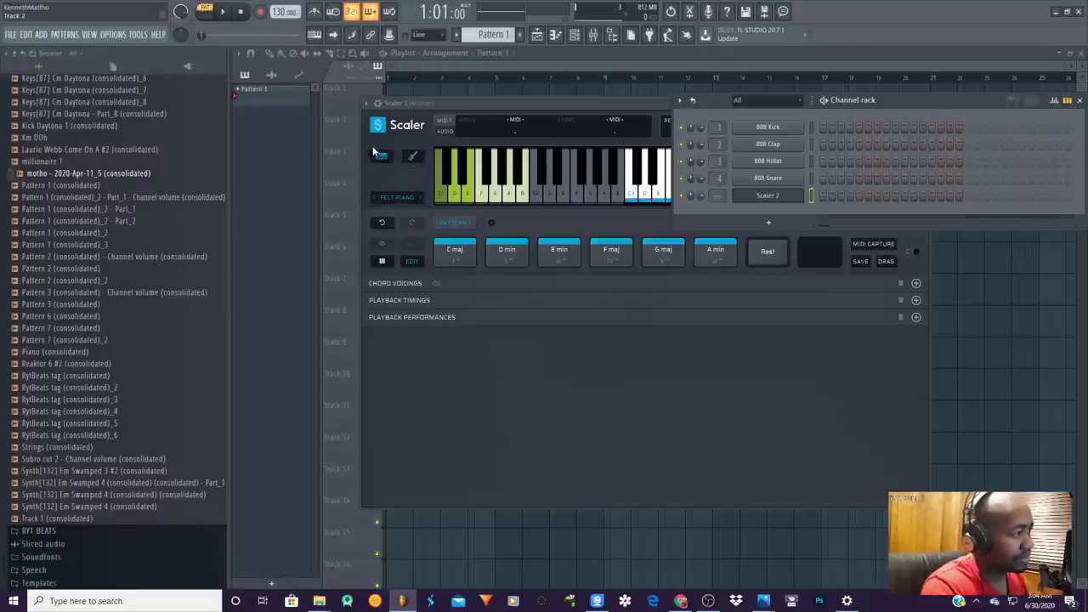
# Audition the G maj chord that ends Pattern 1.
pyautogui.hotkey('alt', 'Tab')
pyautogui.click(880, 158)
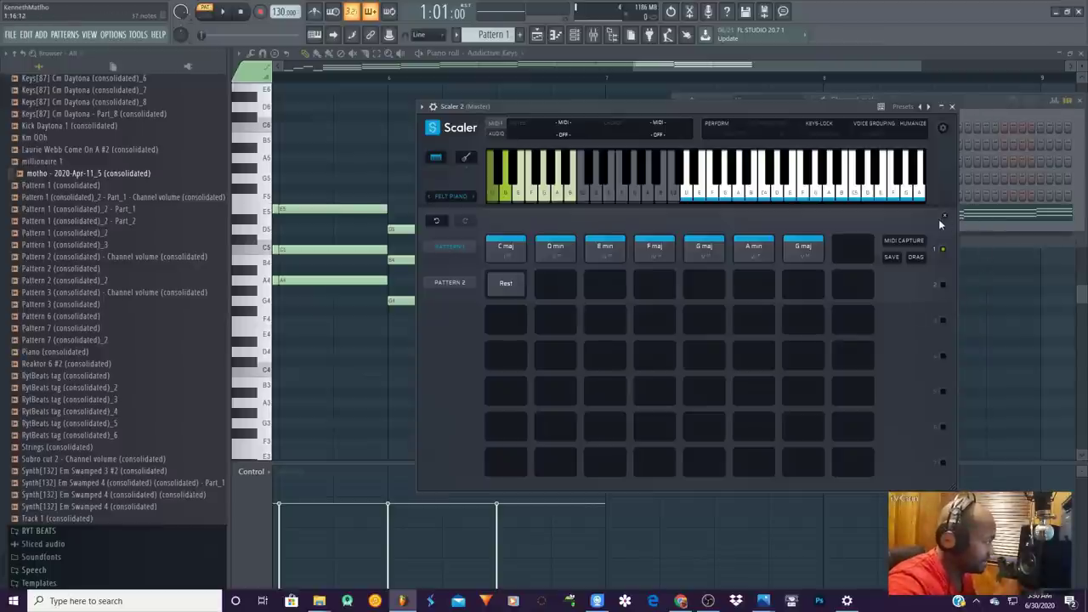
pyautogui.click(806, 251)
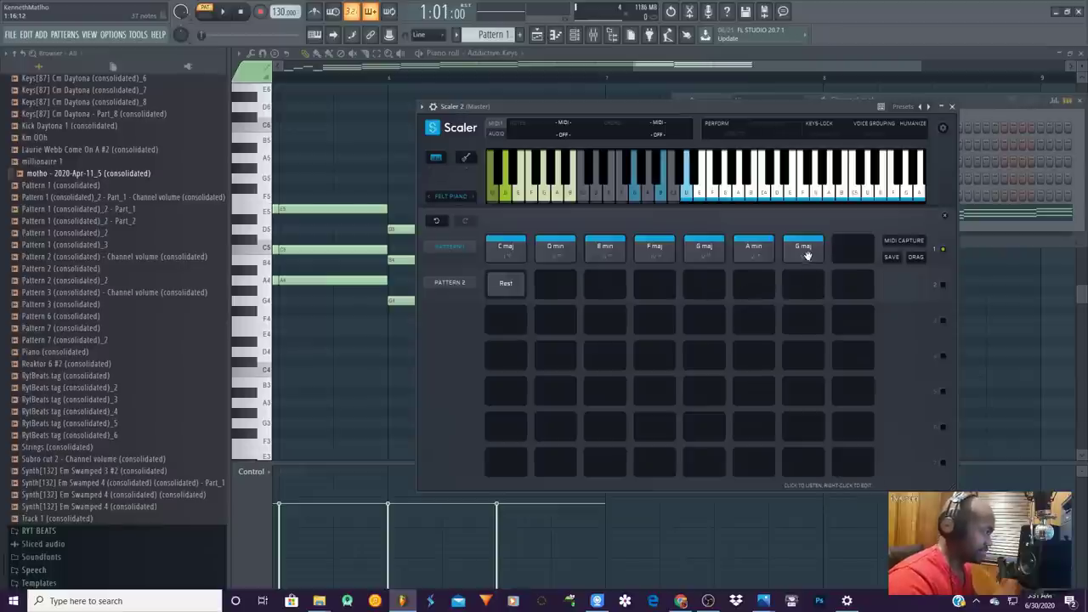
# Return to Scaler's modulation view and play the chord progression in Pattern 1.
pyautogui.click(944, 217)
pyautogui.click(943, 220)
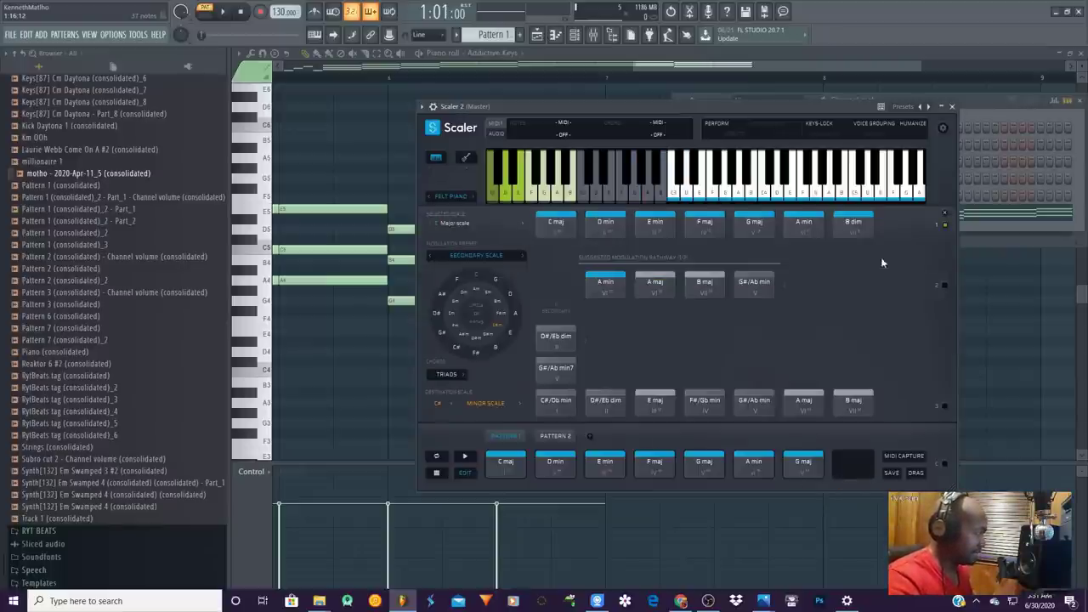
pyautogui.click(463, 458)
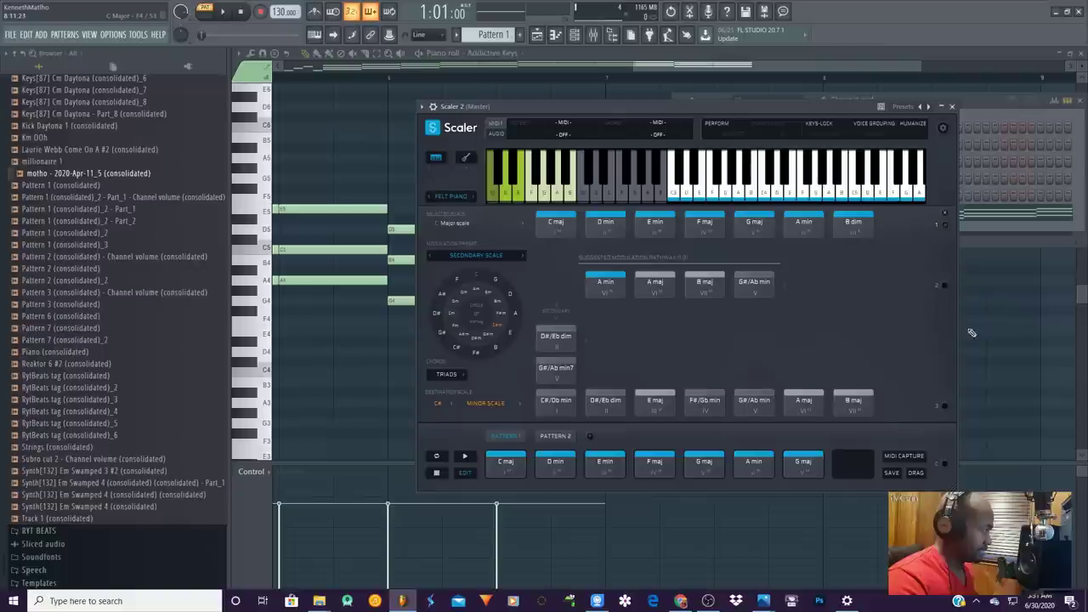
# Move the Scaler window clear of the channel rack and play the pattern from the Addictive Keys piano roll.
pyautogui.moveTo(771, 106); pyautogui.dragTo(680, 250)
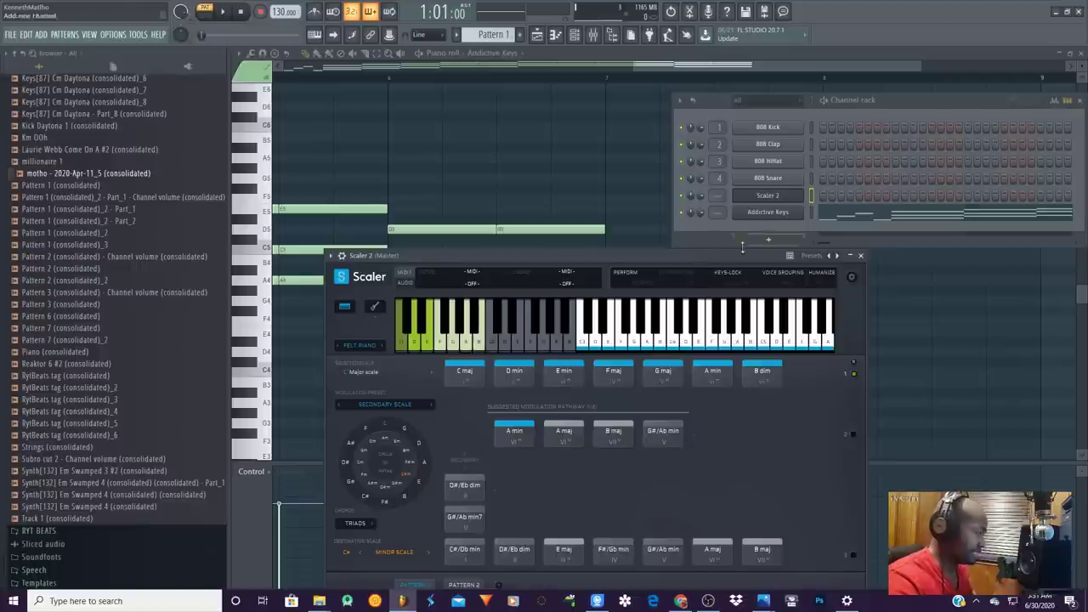
pyautogui.moveTo(726, 257); pyautogui.dragTo(656, 193)
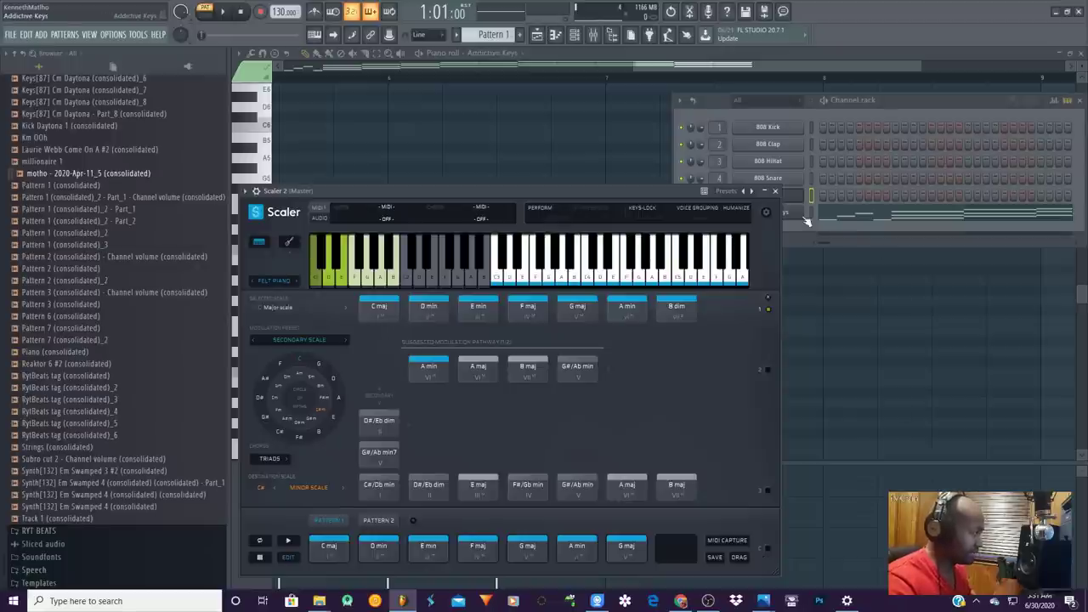
pyautogui.click(841, 218)
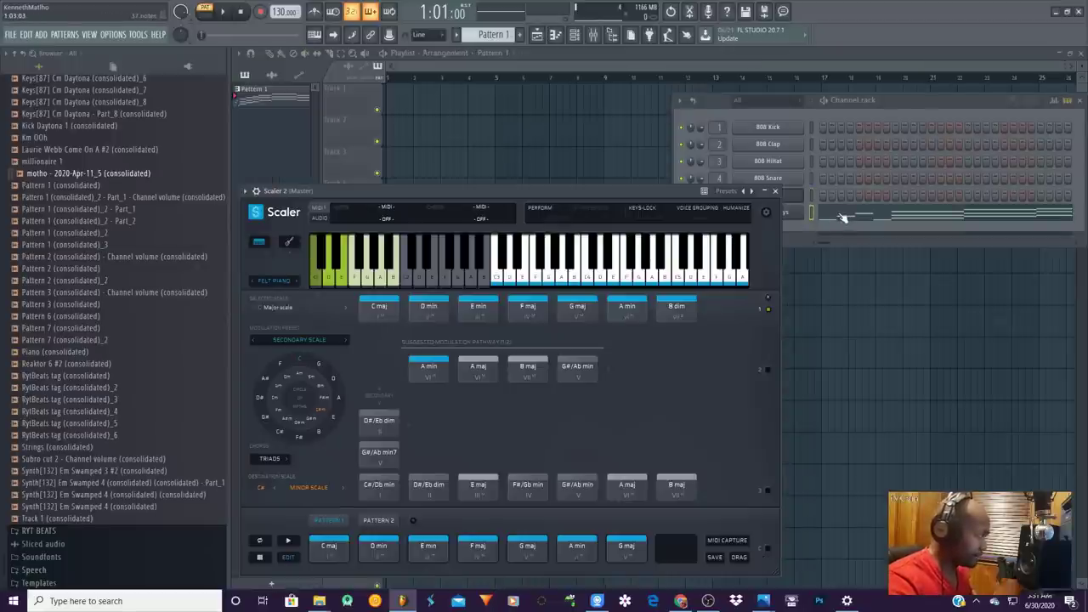
pyautogui.click(831, 216)
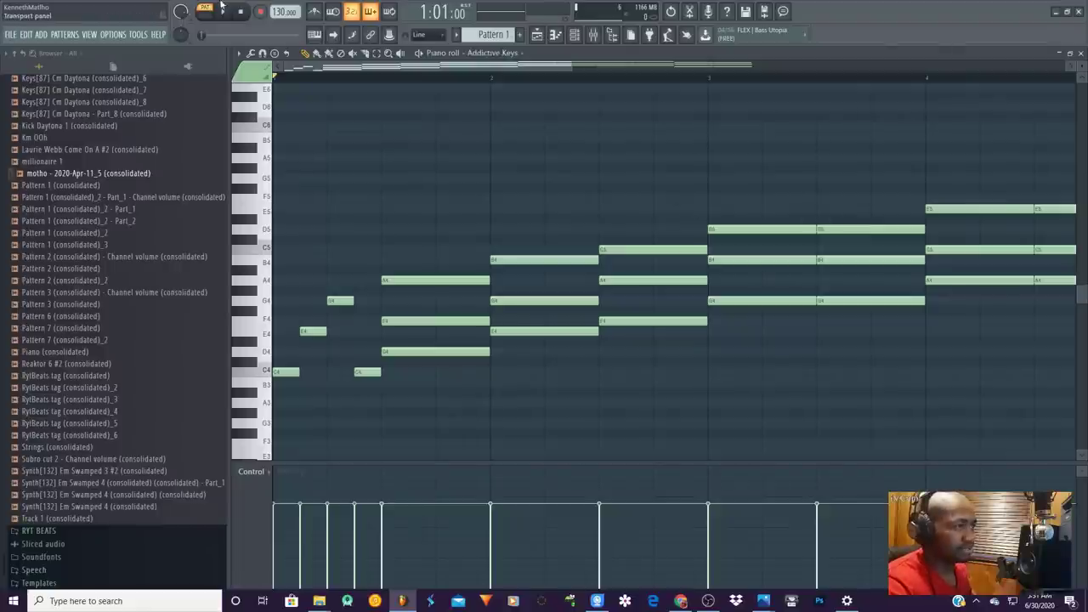
pyautogui.click(224, 13)
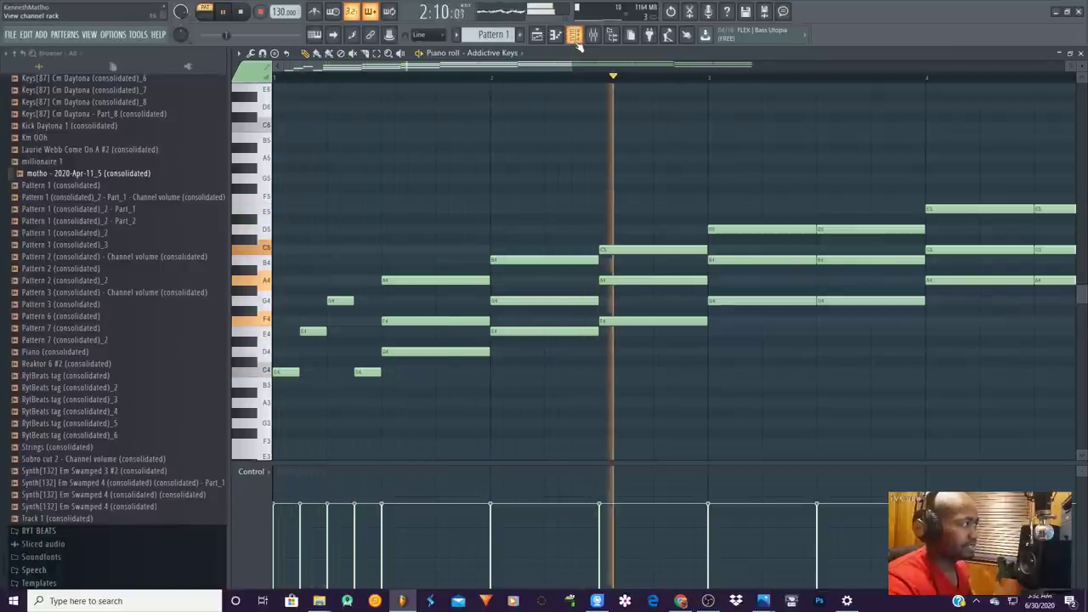
# Bring up Addictive Keys and Scaler 2 from the channel rack and stop the playback.
pyautogui.click(575, 38)
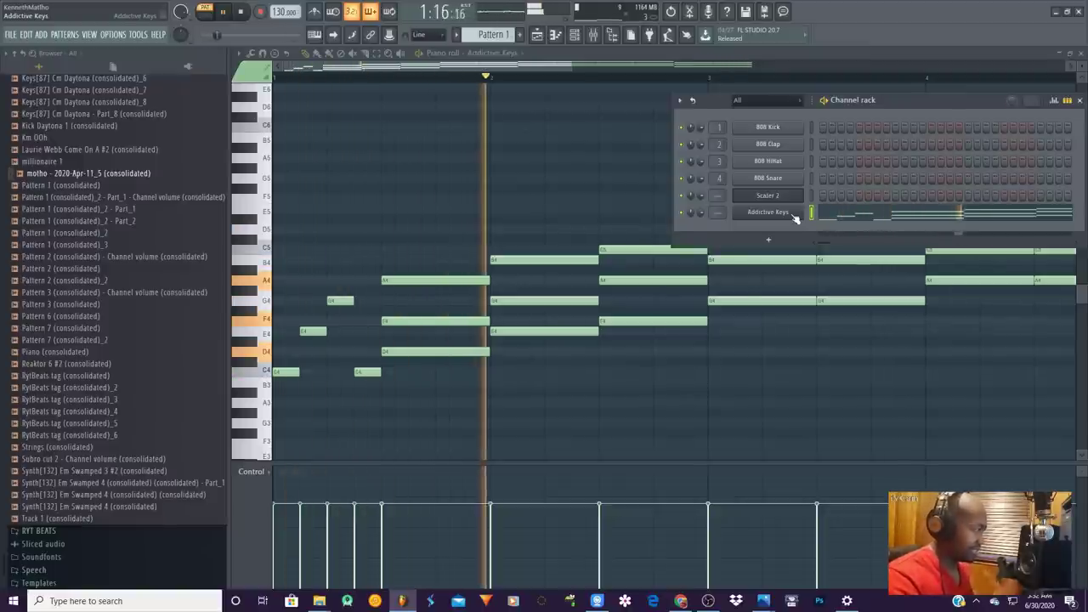
pyautogui.click(794, 217)
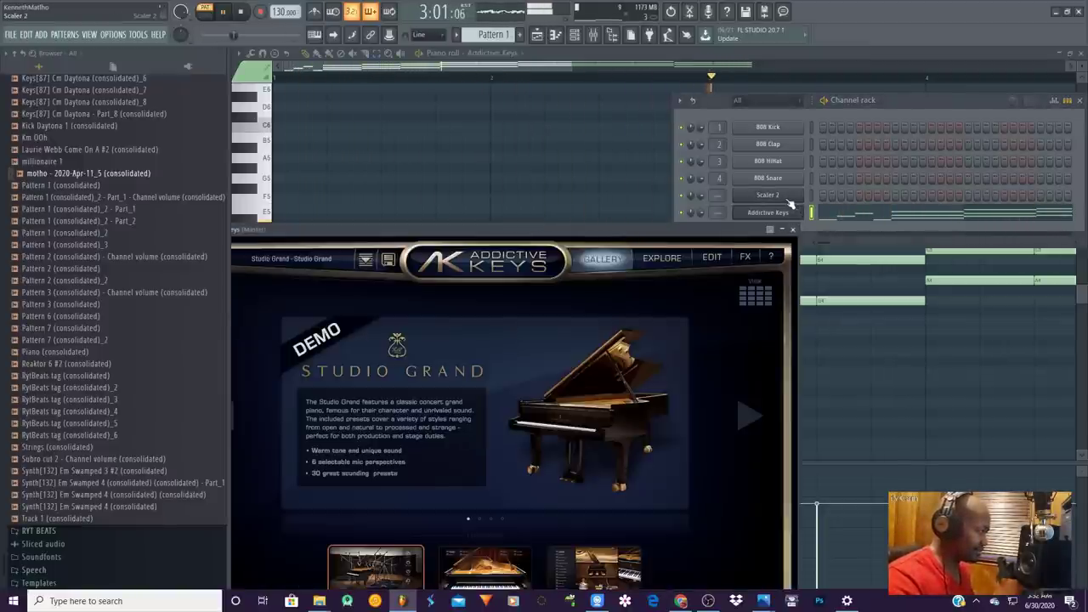
pyautogui.click(787, 198)
pyautogui.click(247, 20)
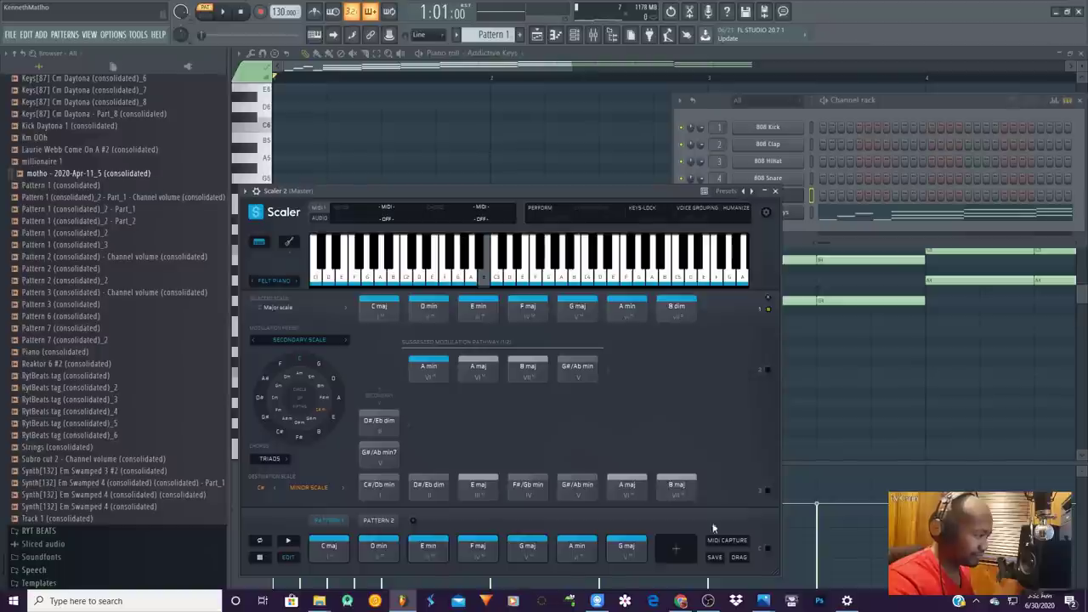
# Edit Pattern 1 in Scaler and set the fifth chord, G maj, to perform as an Arpeggio.
pyautogui.click(288, 557)
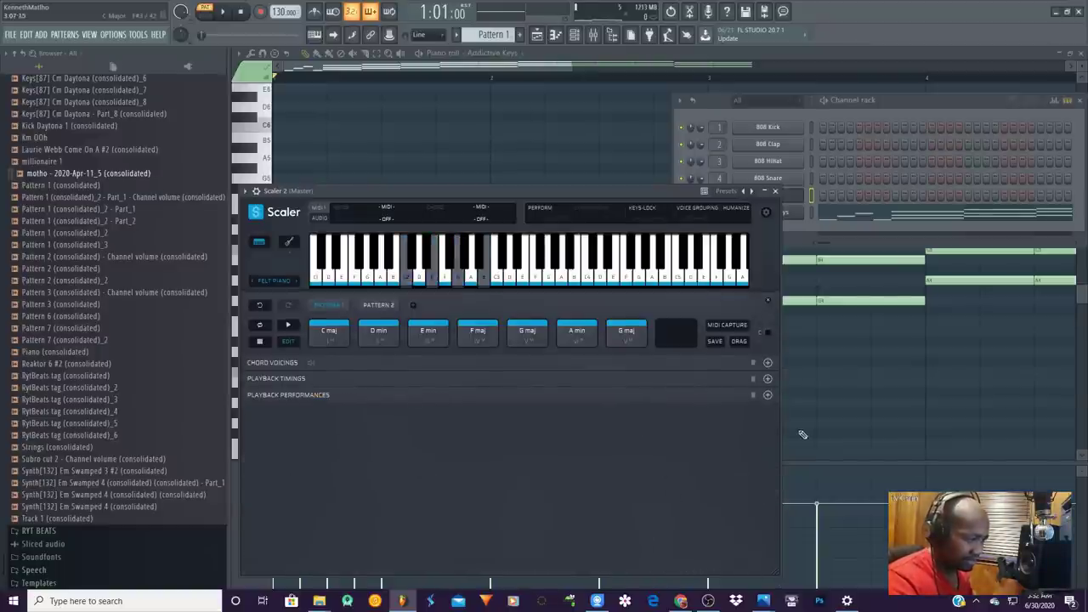
pyautogui.click(768, 396)
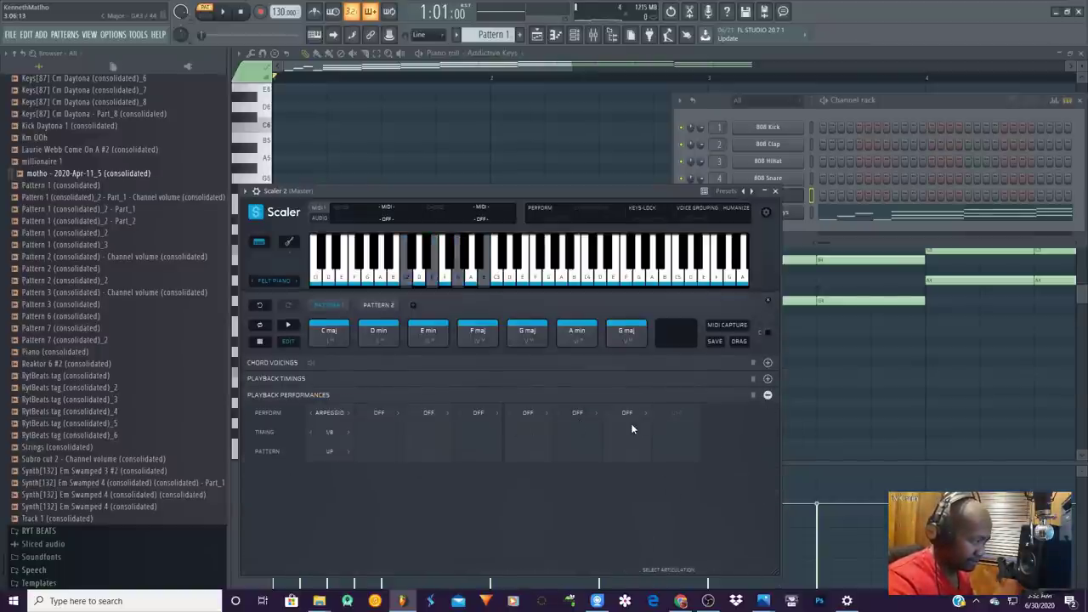
pyautogui.click(530, 412)
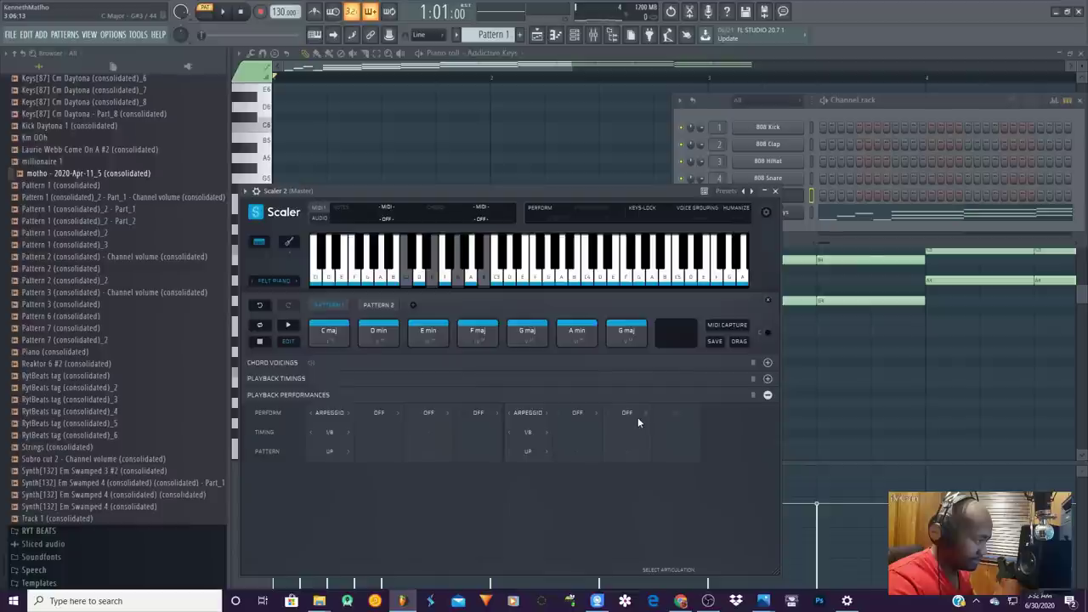
# Set the repeat of the last G maj chord to 3 in the playback timings and play the progression.
pyautogui.click(767, 379)
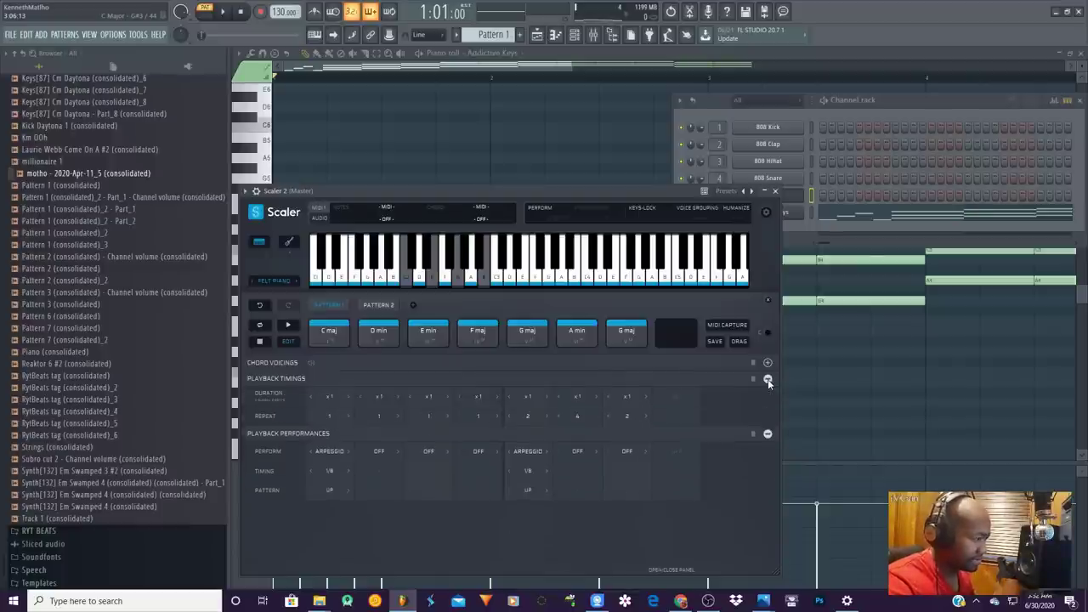
pyautogui.click(646, 416)
pyautogui.click(288, 325)
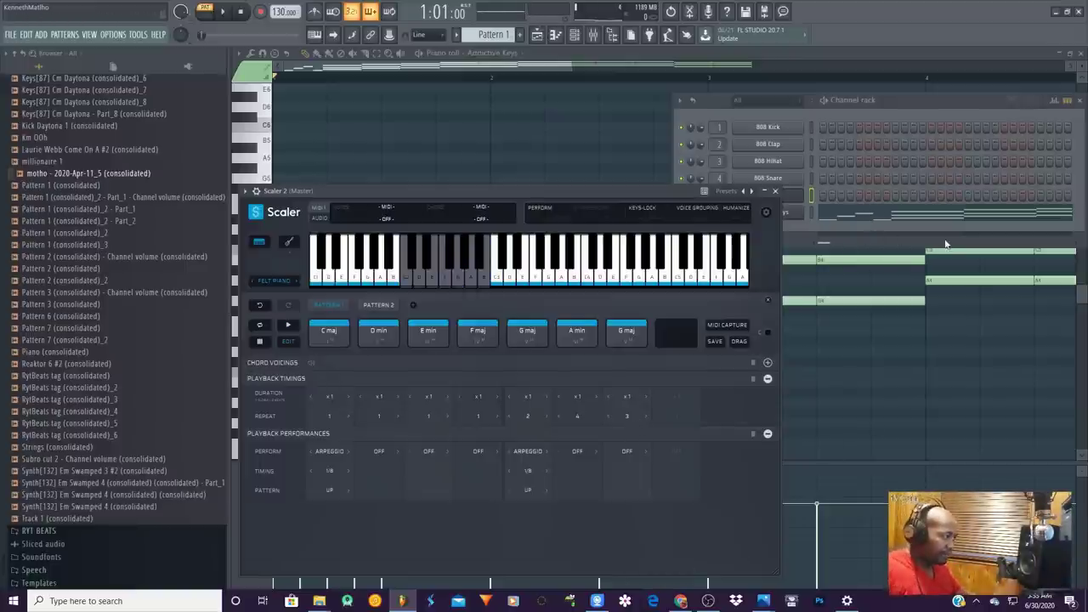
# Delete all the notes in the Addictive Keys piano roll.
pyautogui.click(888, 219)
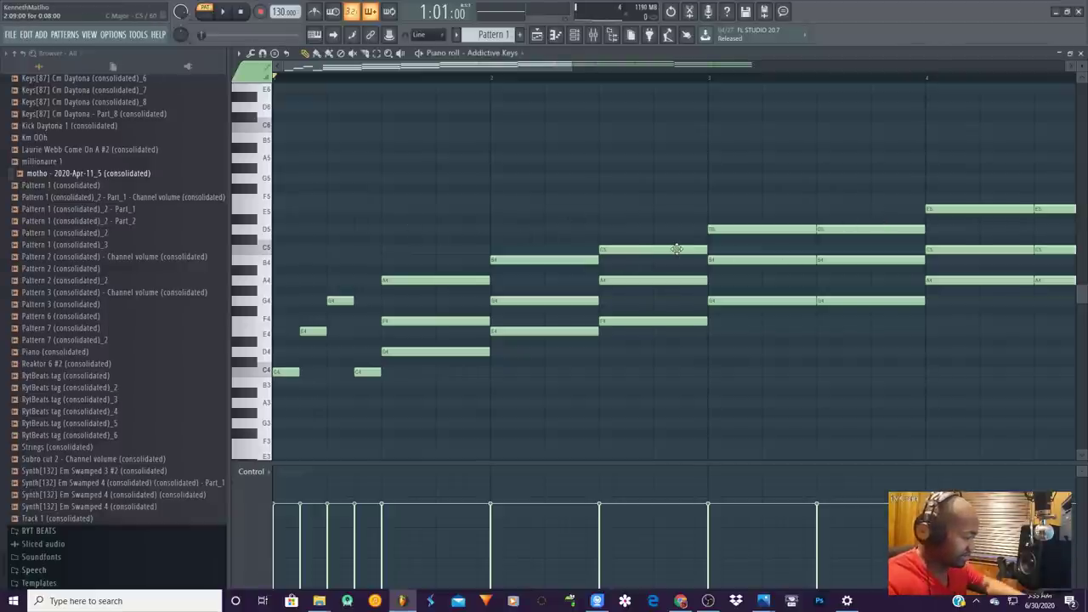
pyautogui.hotkey('ctrl', 'a')
pyautogui.press('Delete')
# Reopen Scaler 2 and copy its Pattern 1 progression as MIDI onto the Addictive Keys channel.
pyautogui.press('F5')
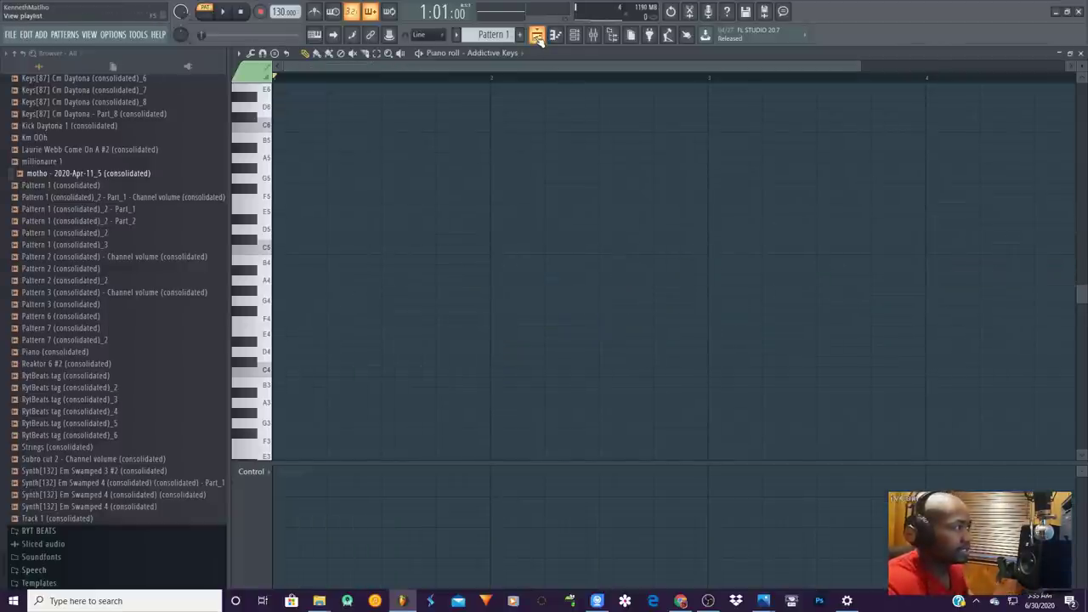
pyautogui.press('F6')
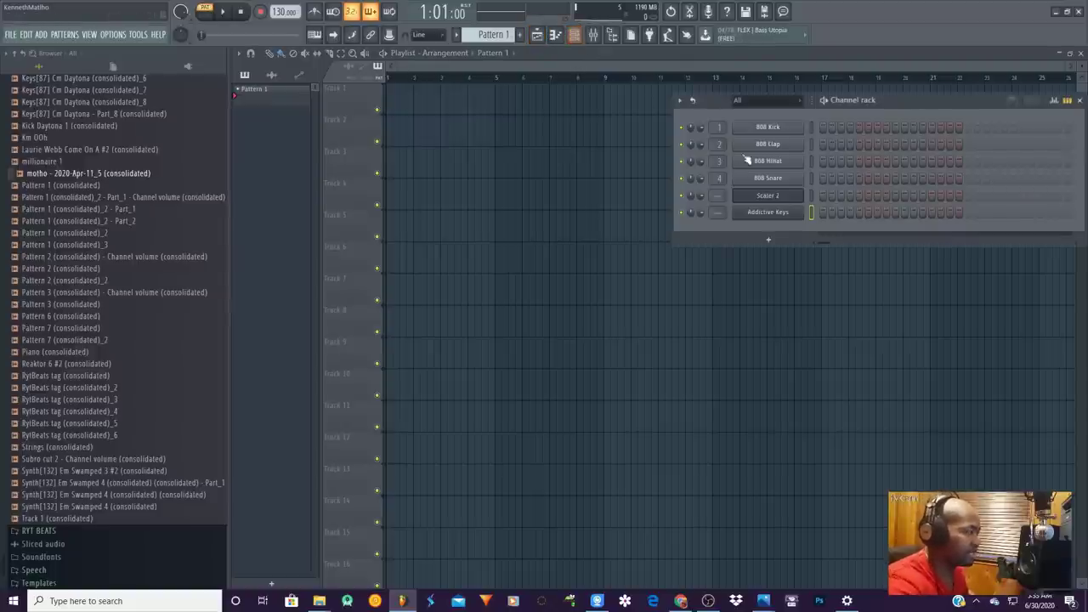
pyautogui.click(782, 202)
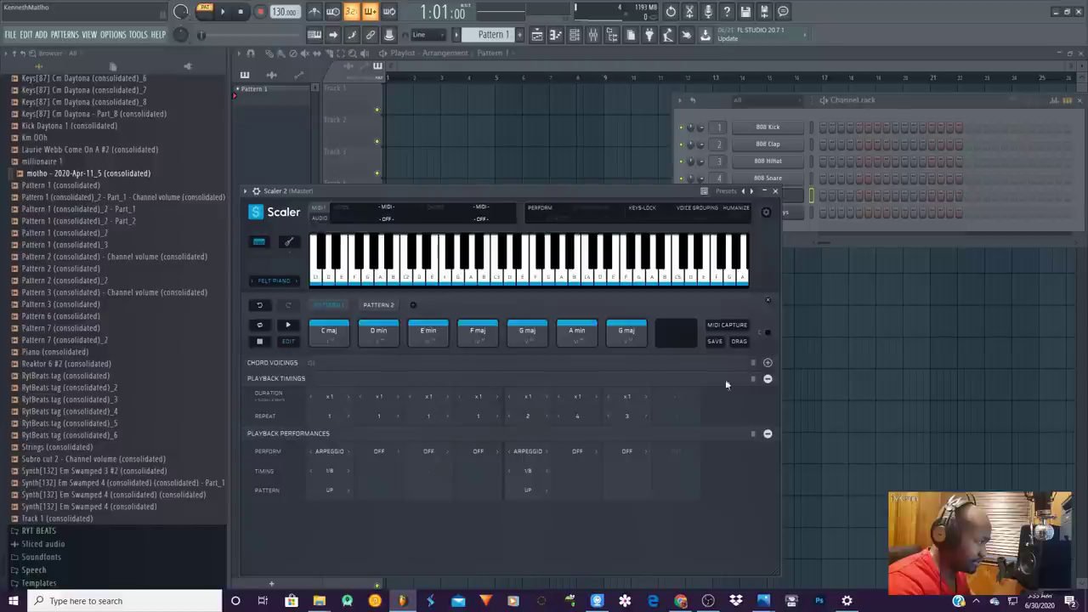
pyautogui.click(795, 223)
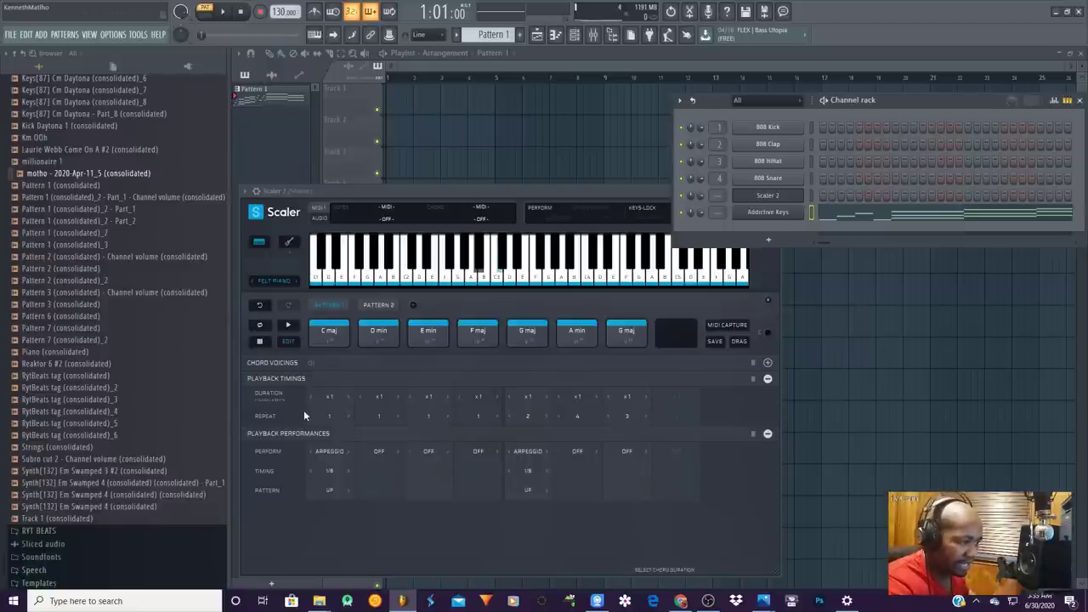
# Show the fifth chord's performance options and examine the copied notes across the Addictive Keys piano roll.
pyautogui.click(522, 450)
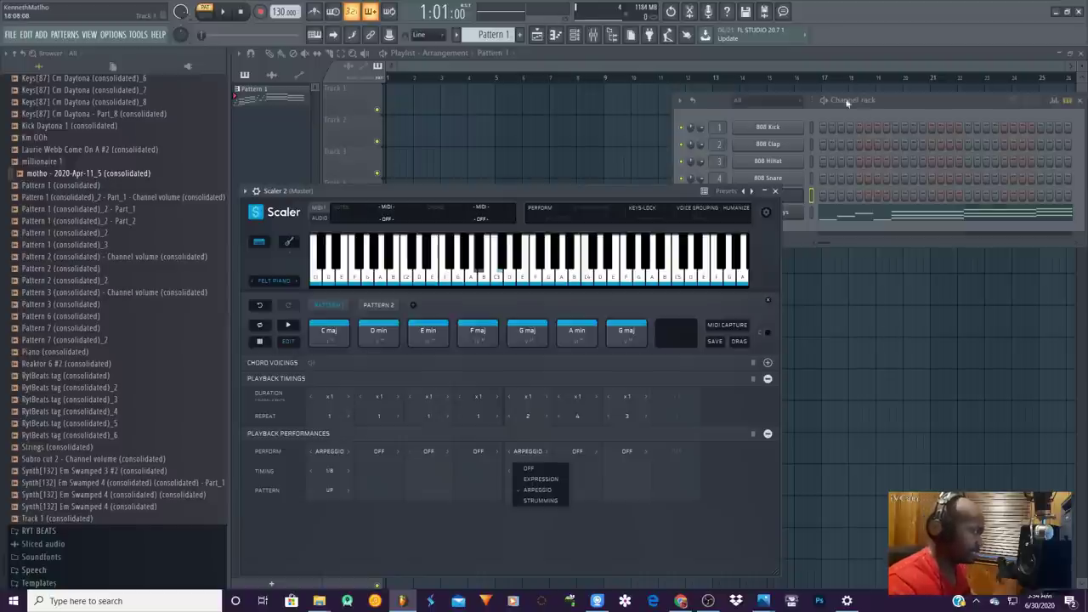
pyautogui.click(940, 105)
pyautogui.click(868, 213)
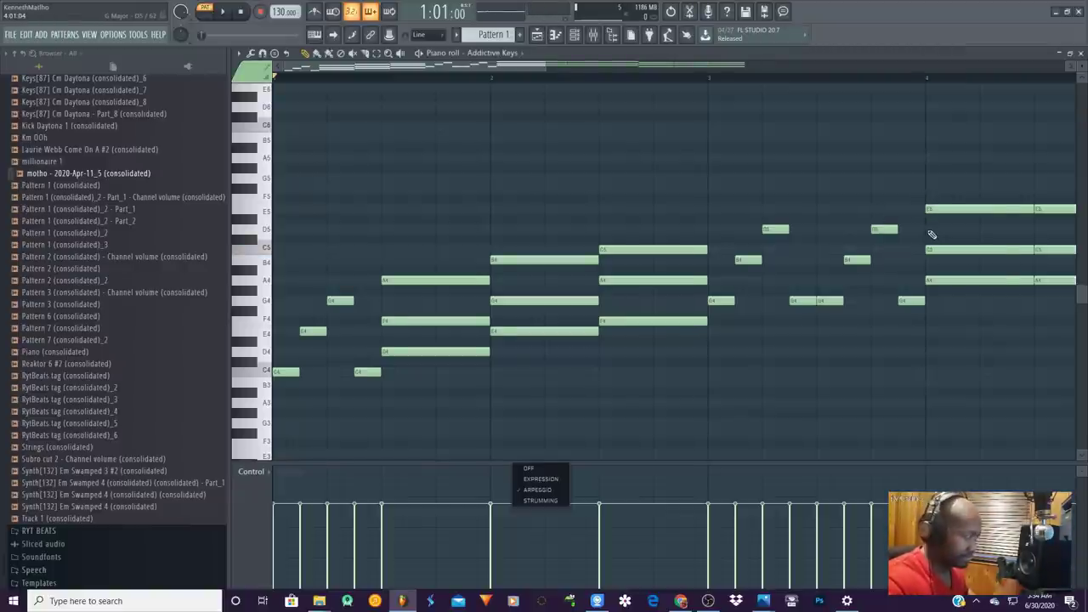
pyautogui.scroll(-5, 931, 225)
pyautogui.scroll(-4, 932, 240)
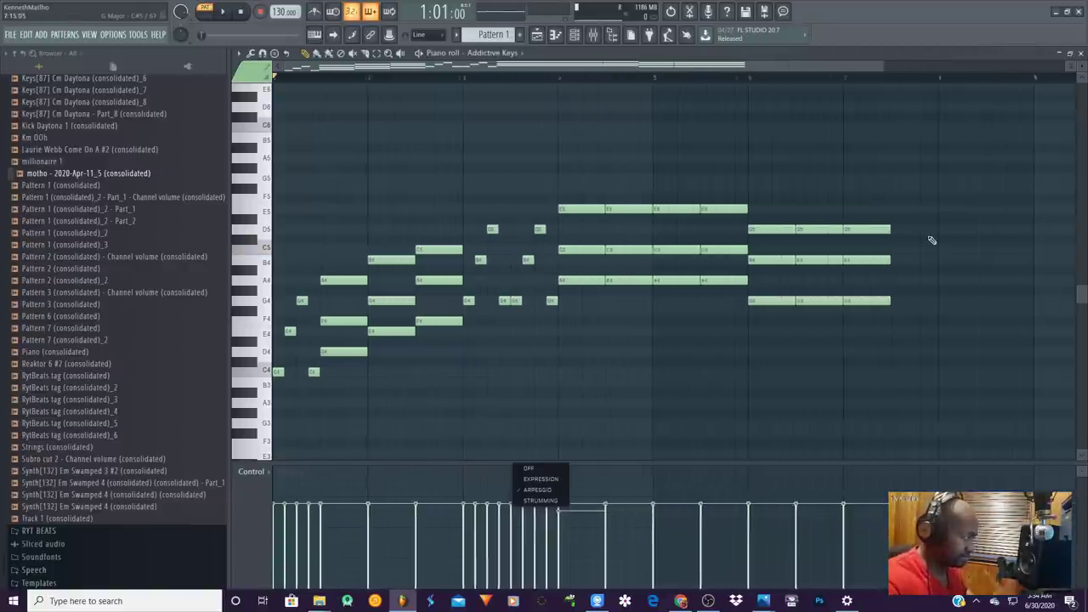
pyautogui.scroll(-3, 917, 243)
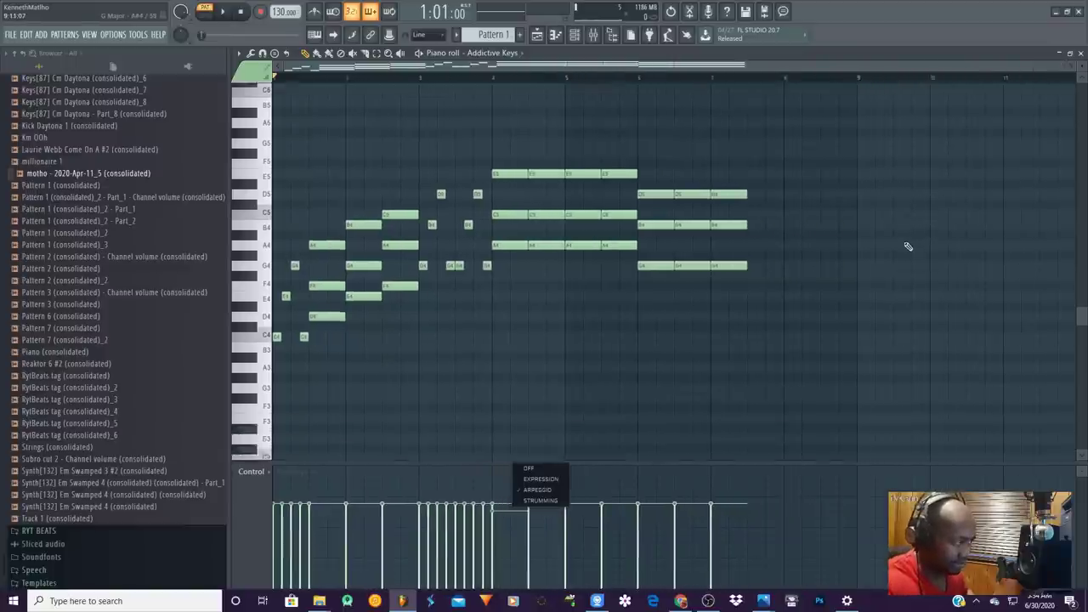
pyautogui.scroll(4, 842, 249)
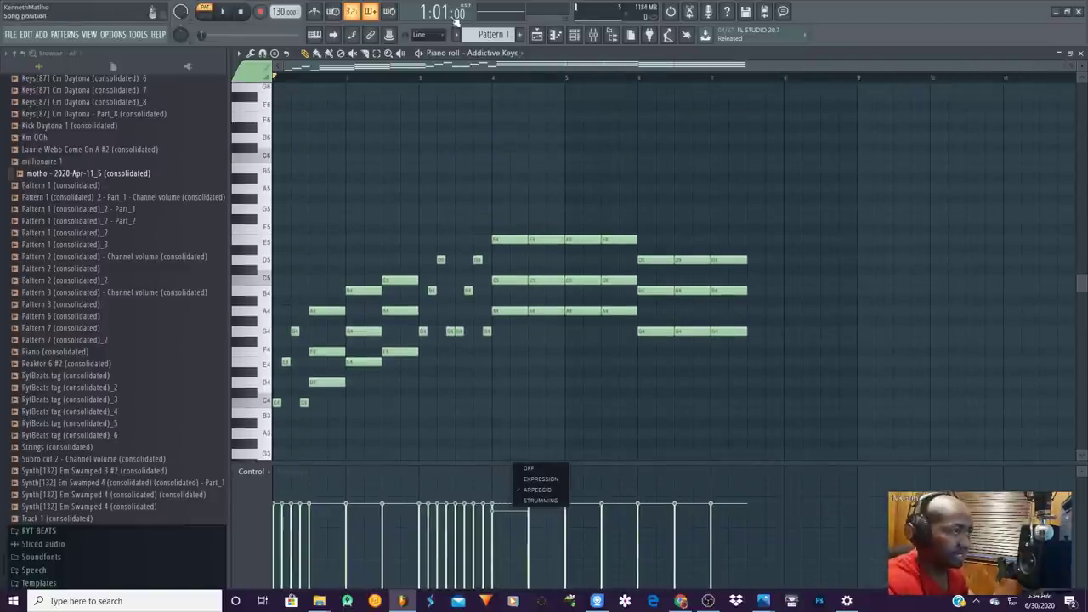
# Play back the copied progression and leave the piano roll for the channel rack.
pyautogui.click(224, 11)
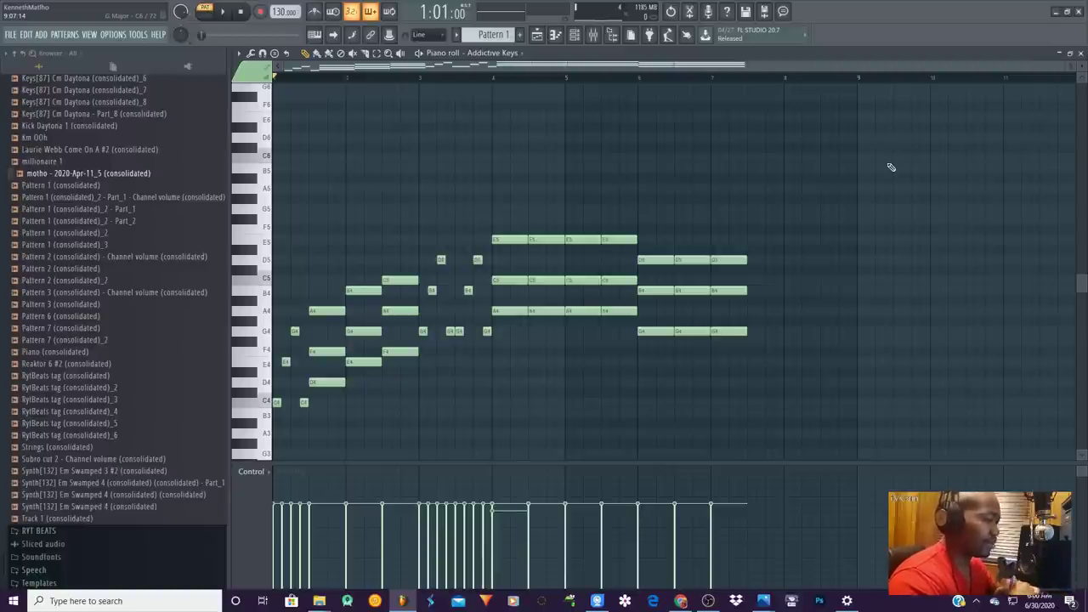
pyautogui.press('F7')
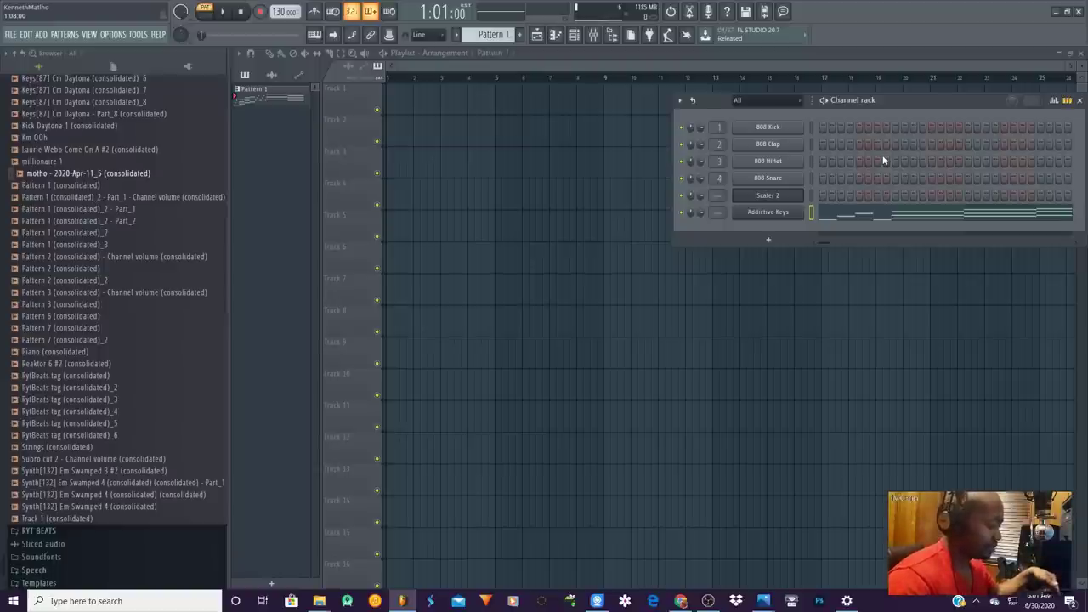